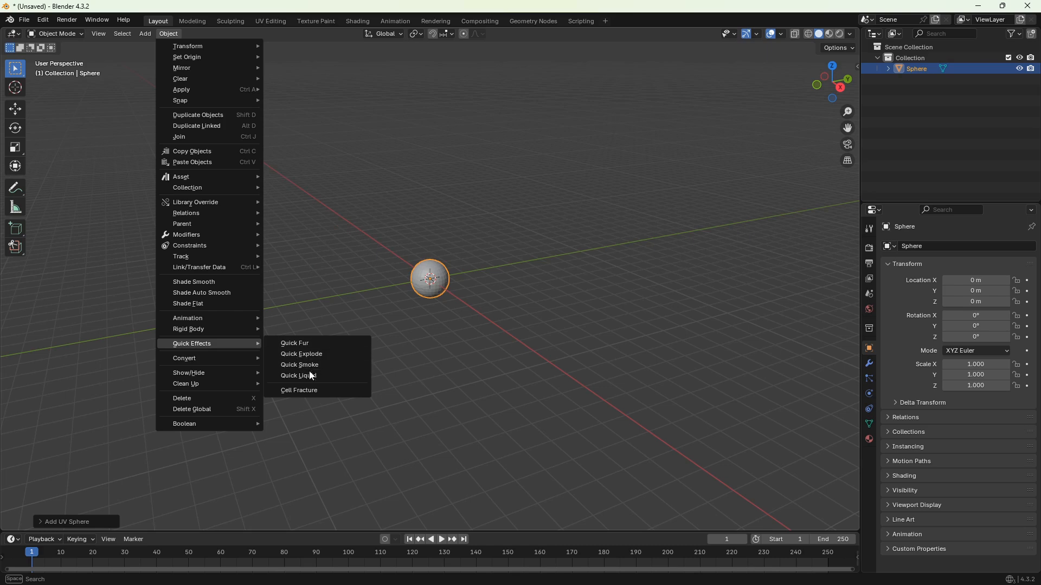
# Apply the Quick Liquid effect to the sphere and preview the liquid simulation by playing the animation.
pyautogui.click(307, 375)
pyautogui.moveTo(514, 319); pyautogui.dragTo(609, 249, button='middle')
pyautogui.press('space')
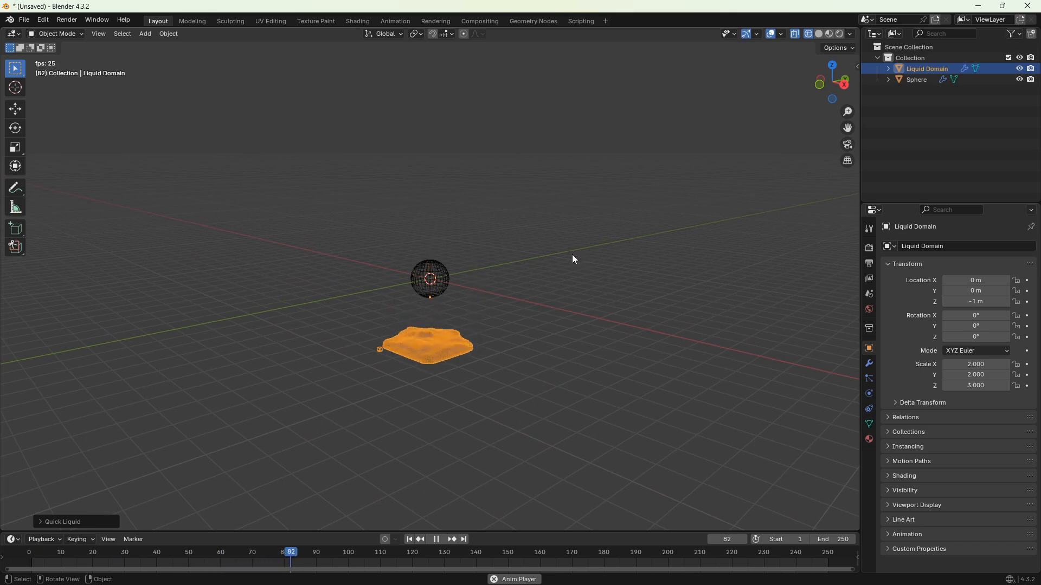
pyautogui.press('space')
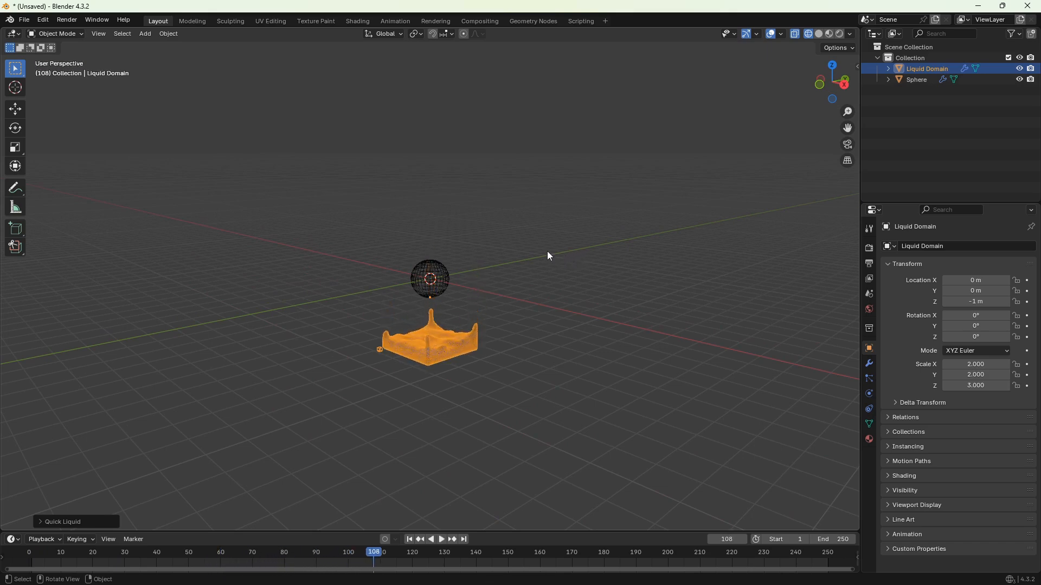
# Inspect the liquid domain's box in Edit Mode during playback, then return to Object Mode and replay the simulation.
pyautogui.click(74, 34)
pyautogui.click(68, 58)
pyautogui.moveTo(487, 294); pyautogui.dragTo(526, 294, button='middle')
pyautogui.press('space')
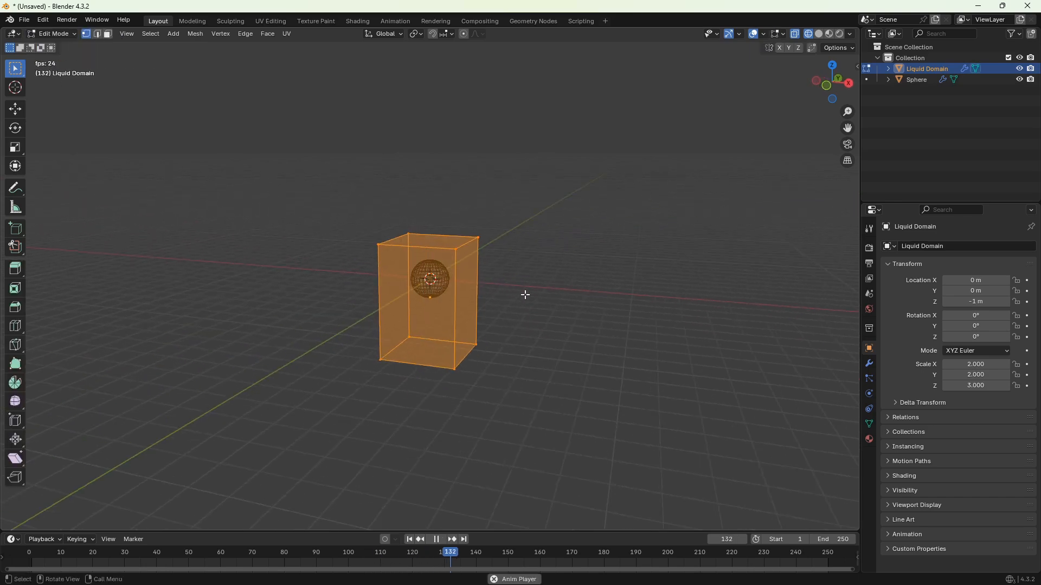
pyautogui.press('space')
pyautogui.moveTo(452, 555); pyautogui.dragTo(27, 504)
pyautogui.press('space')
pyautogui.press('space')
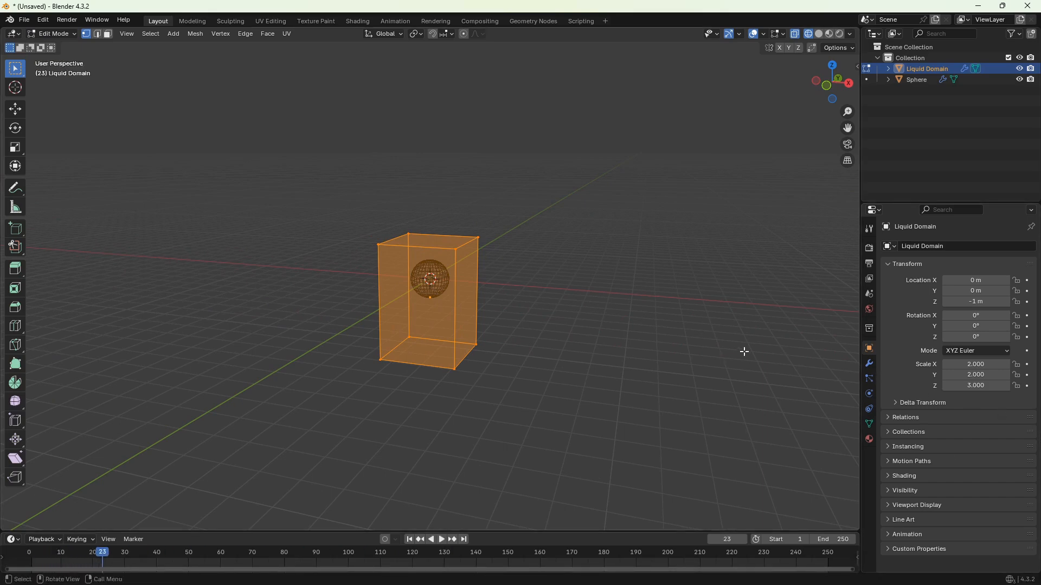
pyautogui.click(52, 33)
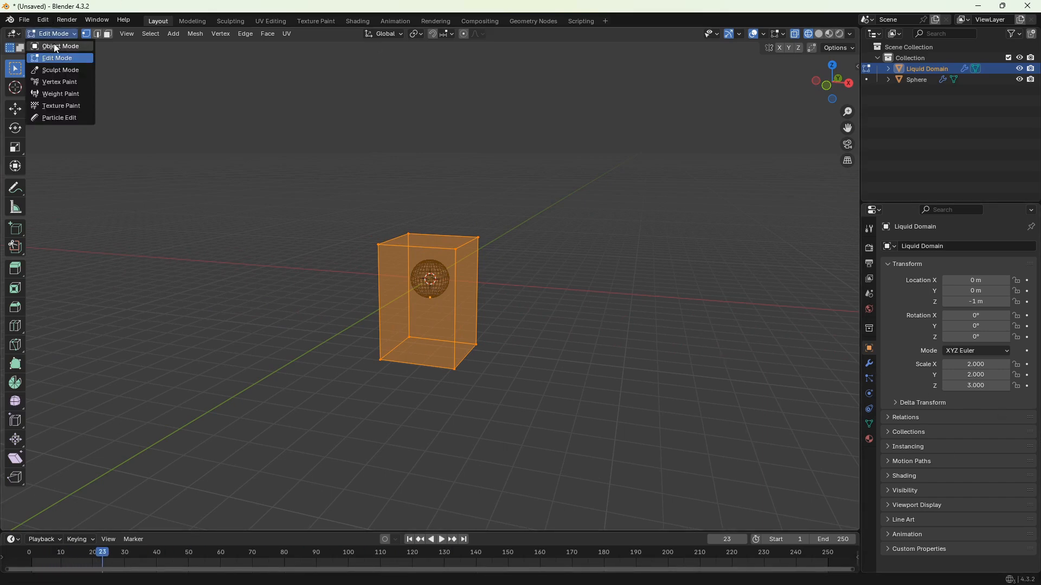
pyautogui.click(56, 47)
pyautogui.press('space')
pyautogui.press('space')
# Select both the sphere and the liquid domain and move them together about 15 m along the Y axis.
pyautogui.scroll(-2, 524, 280)
pyautogui.moveTo(525, 281); pyautogui.dragTo(554, 278, button='middle')
pyautogui.moveTo(489, 278); pyautogui.dragTo(424, 303, button='middle')
pyautogui.press('g')
pyautogui.rightClick(425, 302)
pyautogui.press('a')
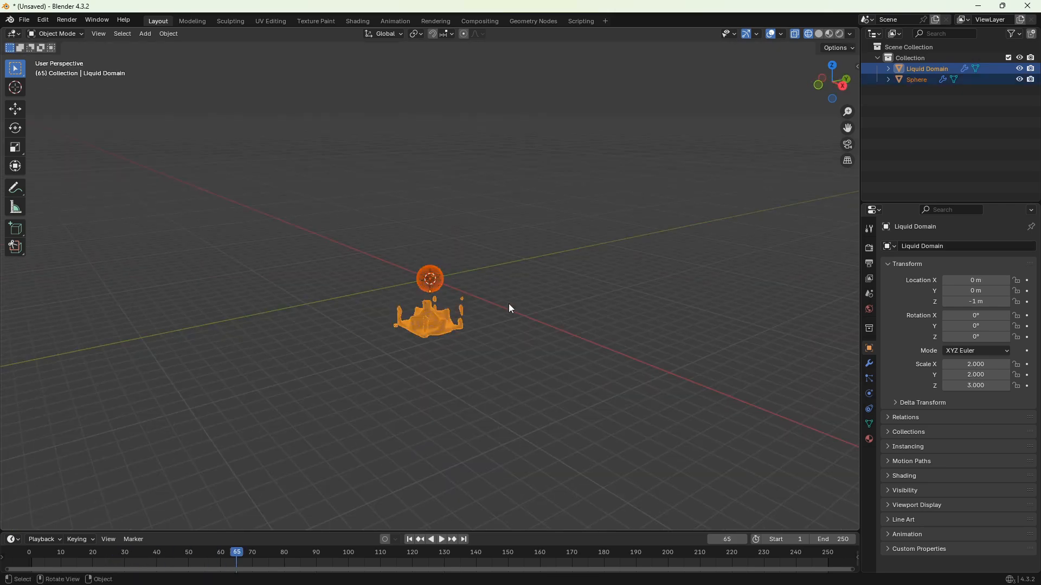
pyautogui.press('g')
pyautogui.press('y')
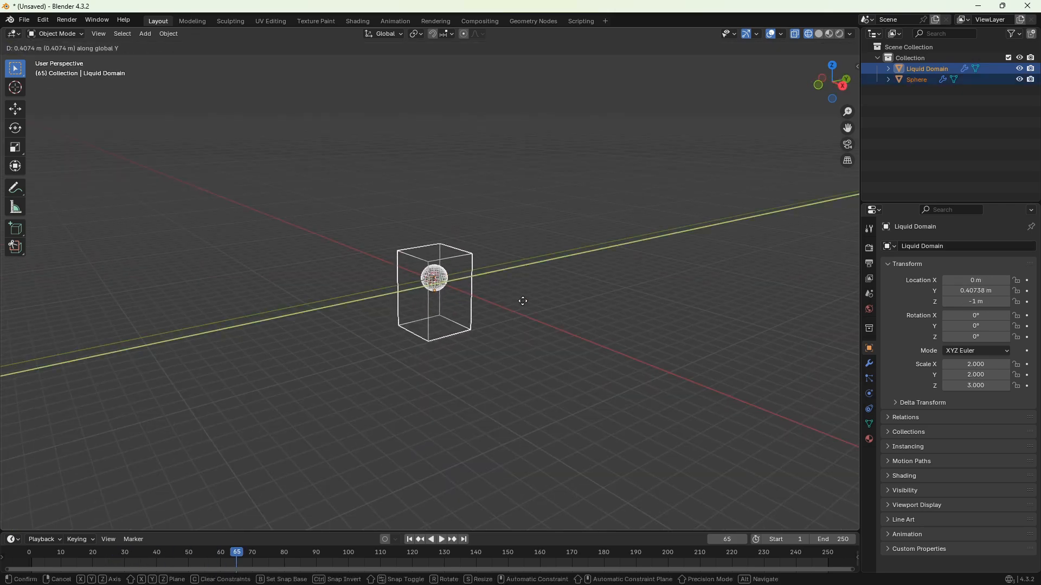
pyautogui.click(671, 316)
# Add a text object at the world origin and set the viewport to solid shading.
pyautogui.moveTo(671, 316); pyautogui.dragTo(526, 302, button='middle')
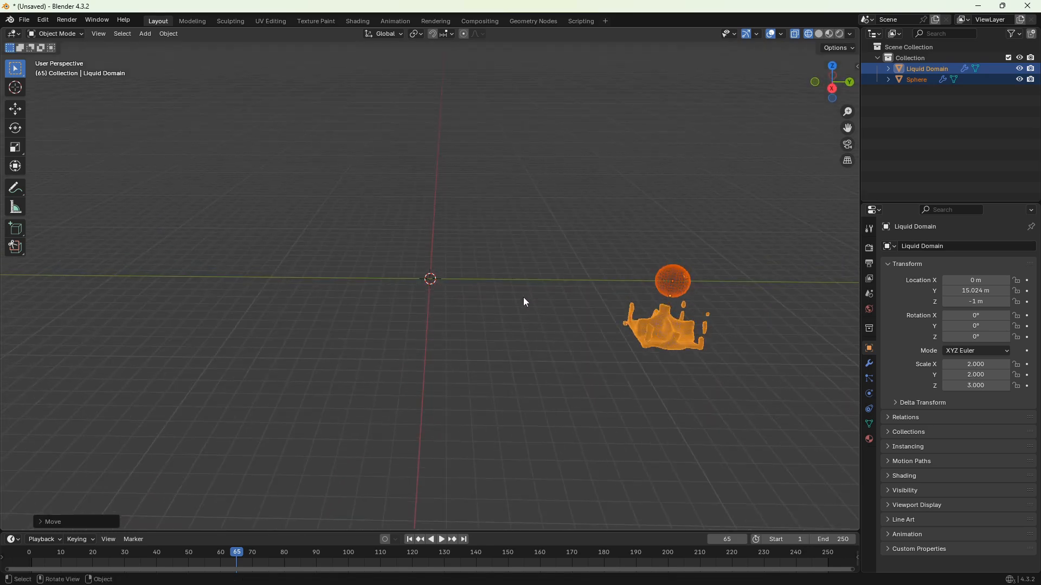
pyautogui.hotkey('shift', 'a')
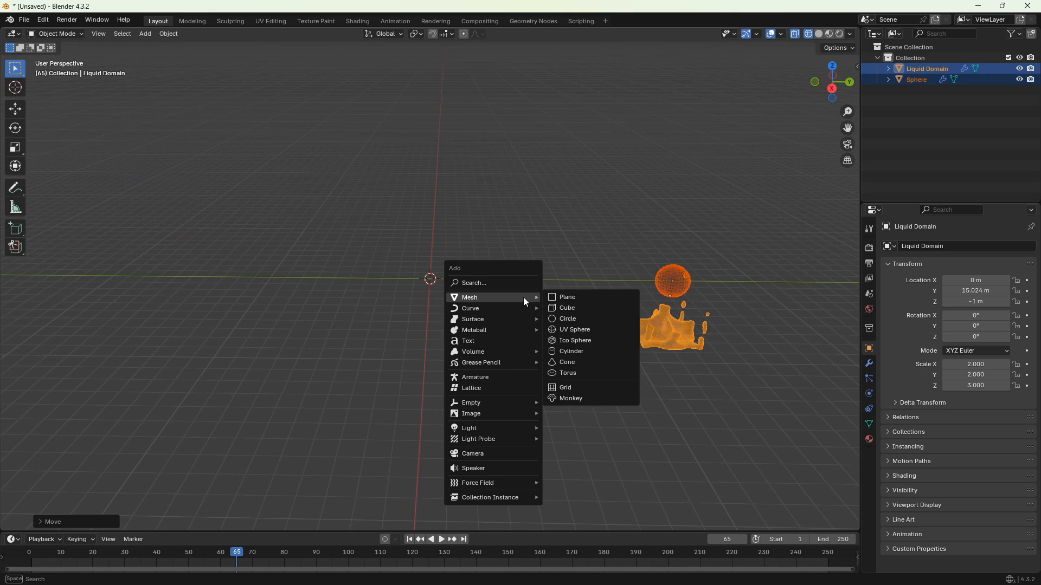
pyautogui.click(468, 340)
pyautogui.moveTo(486, 317); pyautogui.dragTo(571, 305, button='middle')
pyautogui.scroll(8, 559, 309)
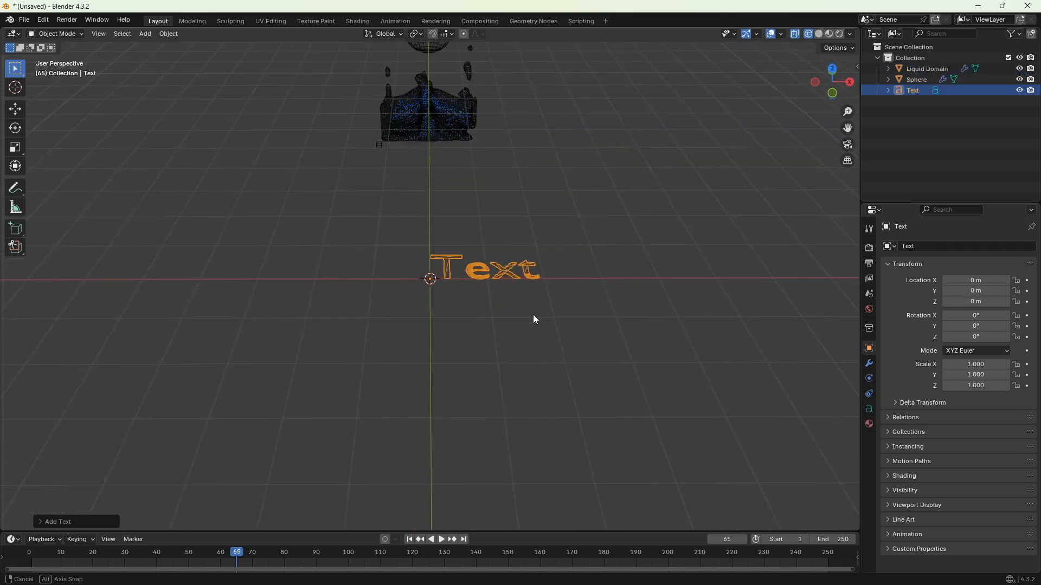
pyautogui.click(820, 34)
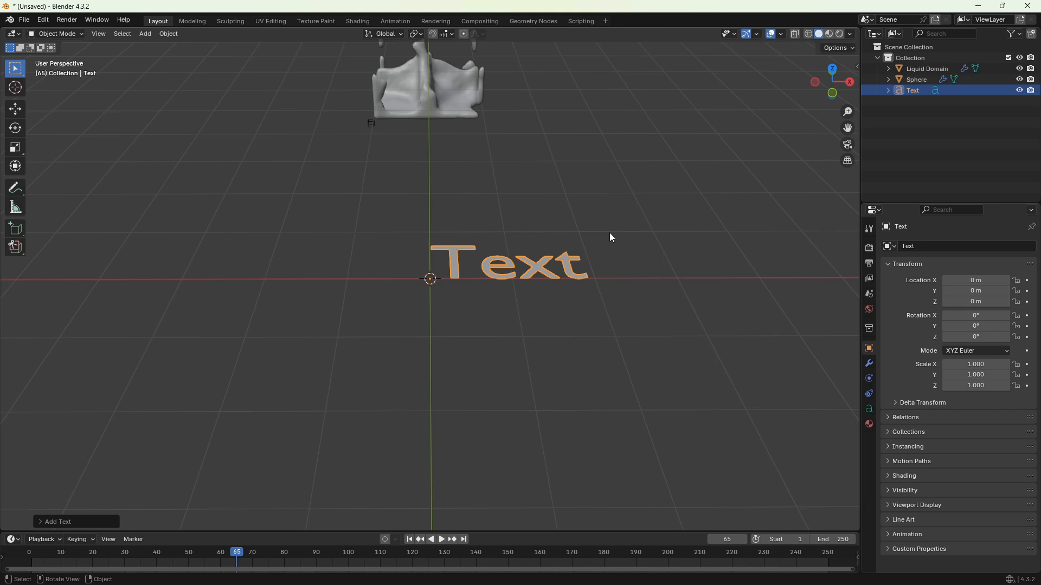
# Replace the text object's default content with the single letter "e".
pyautogui.press('Tab')
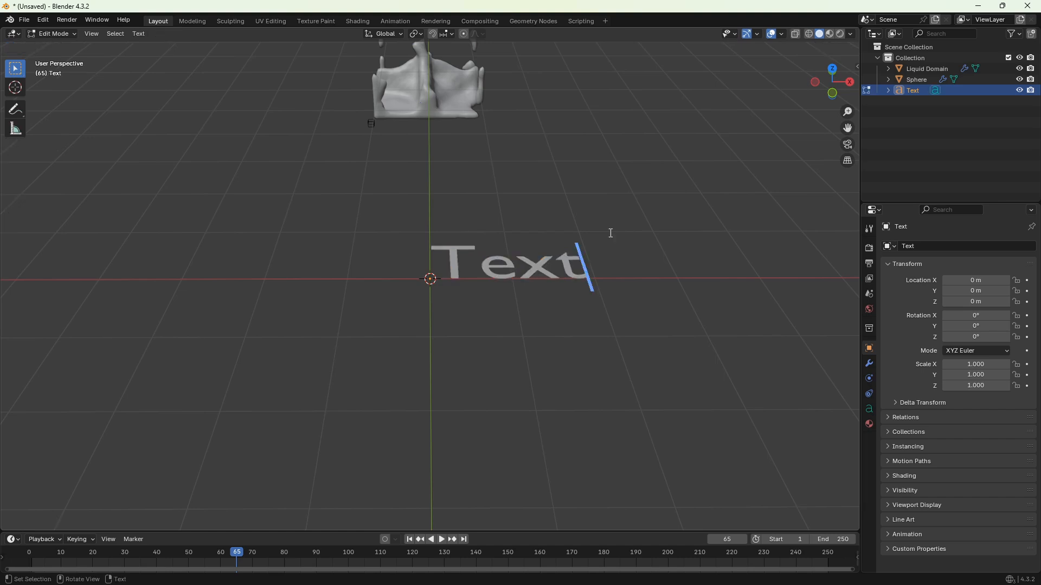
pyautogui.press('BackSpace')
pyautogui.press('BackSpace')
pyautogui.press('BackSpace')
pyautogui.press('BackSpace')
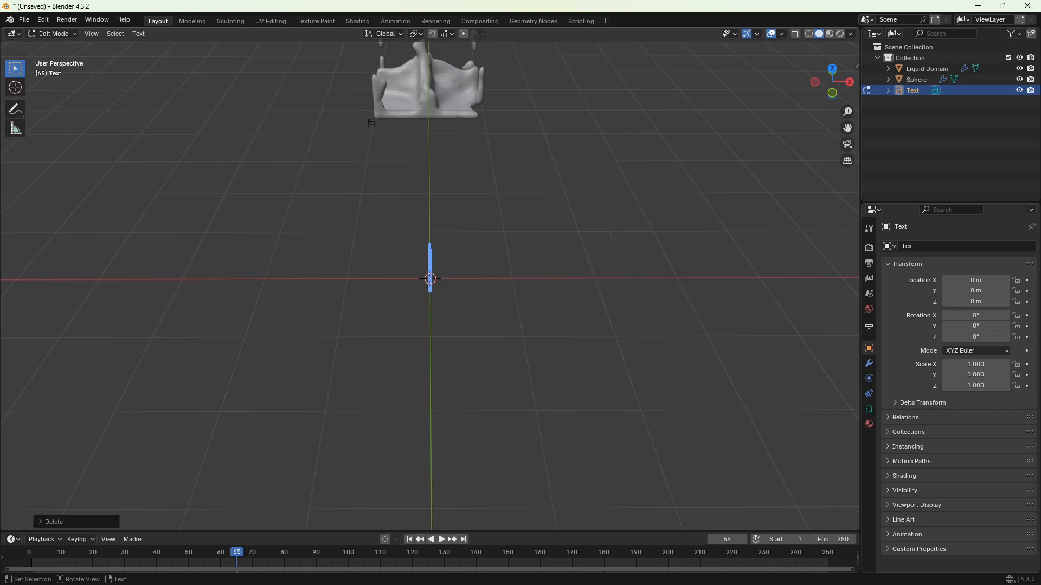
pyautogui.write('e')
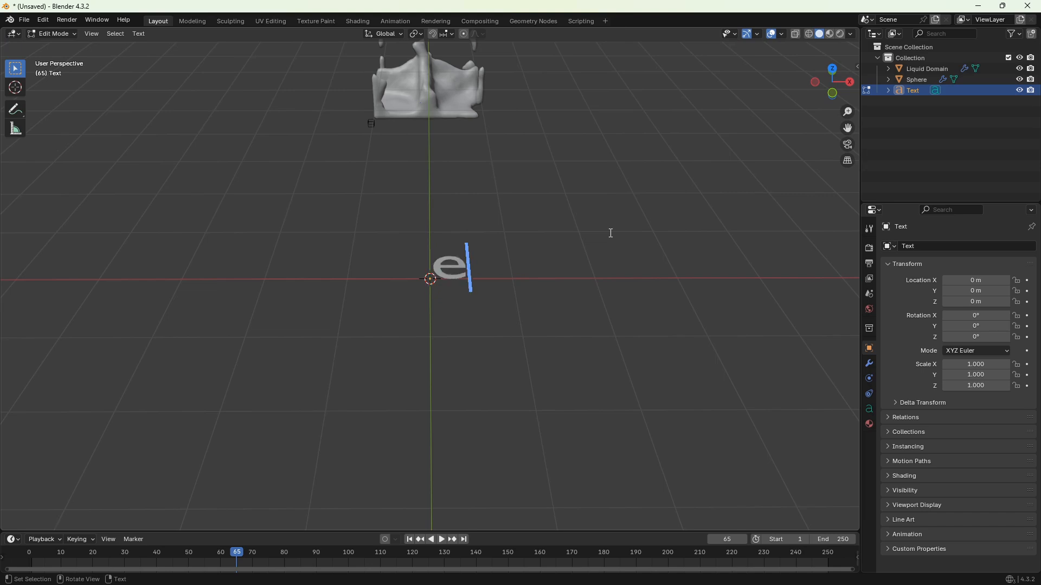
pyautogui.press('Tab')
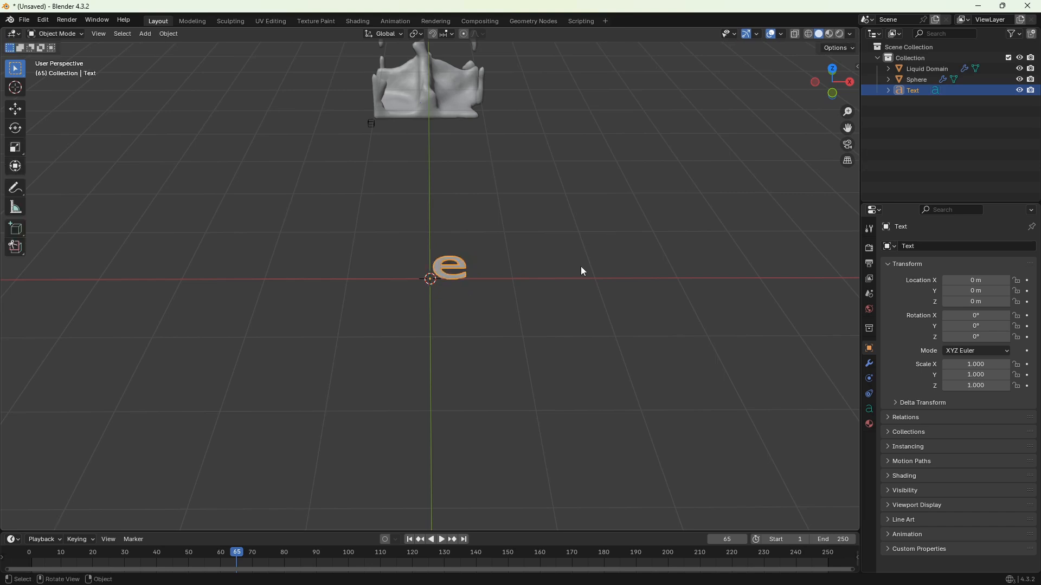
# Rotate the letter "e" 90° about the X axis so it stands upright.
pyautogui.press('r')
pyautogui.press('9')
pyautogui.press('0')
pyautogui.press('x')
pyautogui.press('Return')
pyautogui.moveTo(588, 280); pyautogui.dragTo(482, 269, button='middle')
pyautogui.scroll(3, 474, 271)
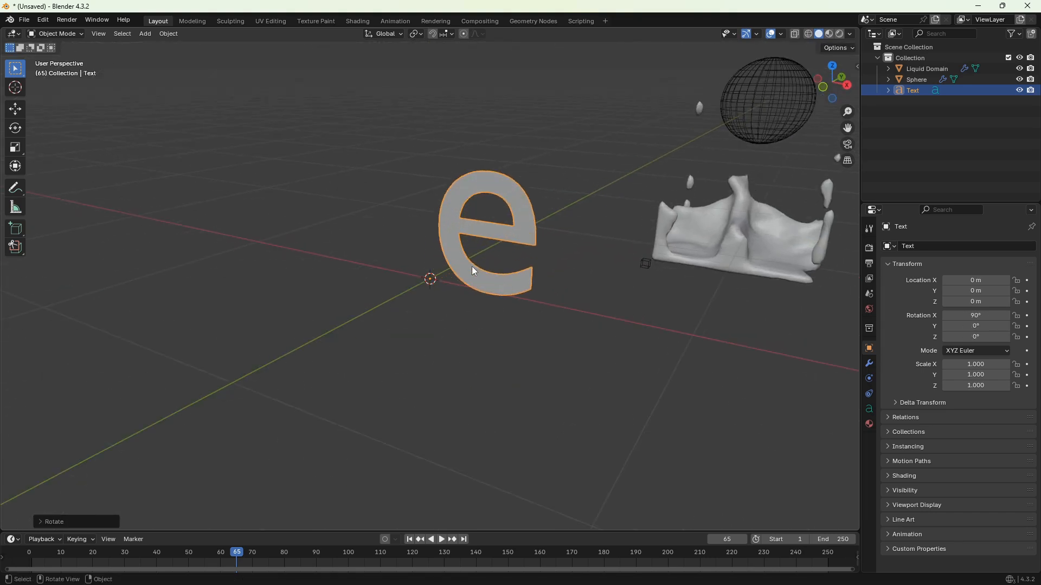
# Give the letter an extrusion of 0.14 m and a round bevel with a depth of 0.01 m.
pyautogui.click(869, 411)
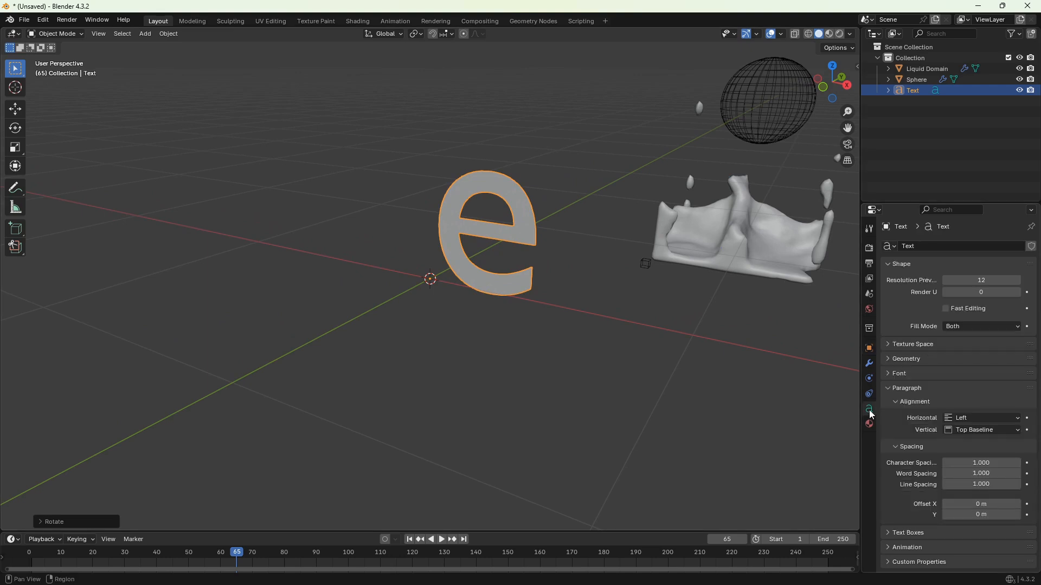
pyautogui.click(910, 361)
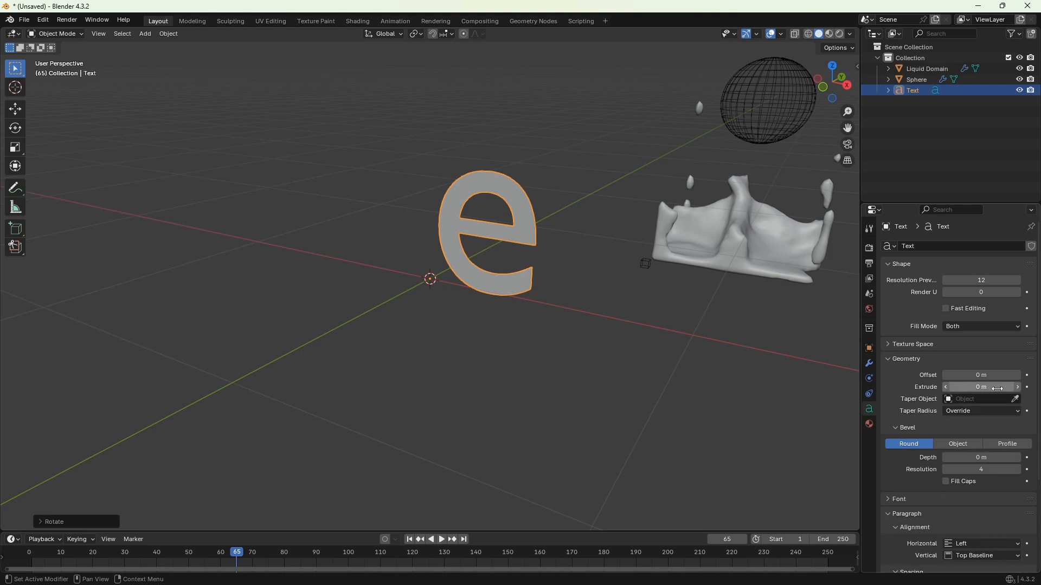
pyautogui.moveTo(992, 388); pyautogui.dragTo(1034, 388)
pyautogui.moveTo(684, 334); pyautogui.dragTo(667, 324, button='middle')
pyautogui.scroll(2, 667, 325)
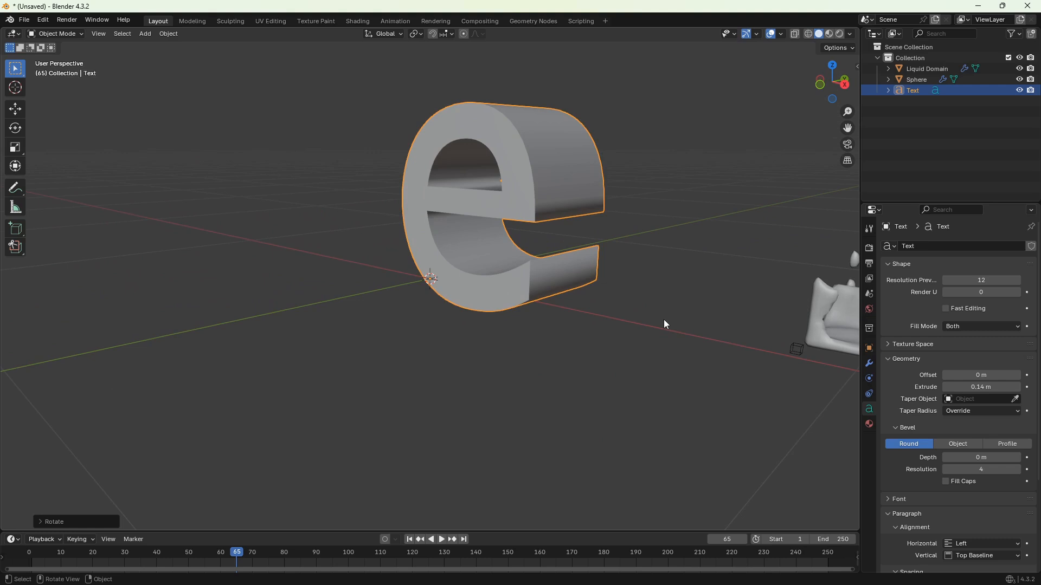
pyautogui.click(1019, 460)
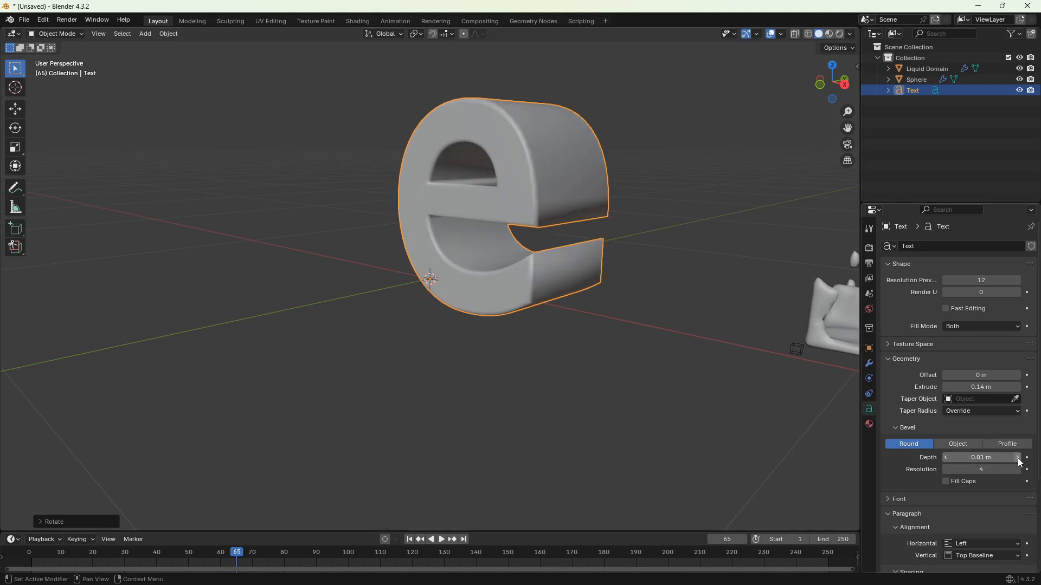
# Convert the extruded letter "e" from a text object to a mesh.
pyautogui.click(169, 34)
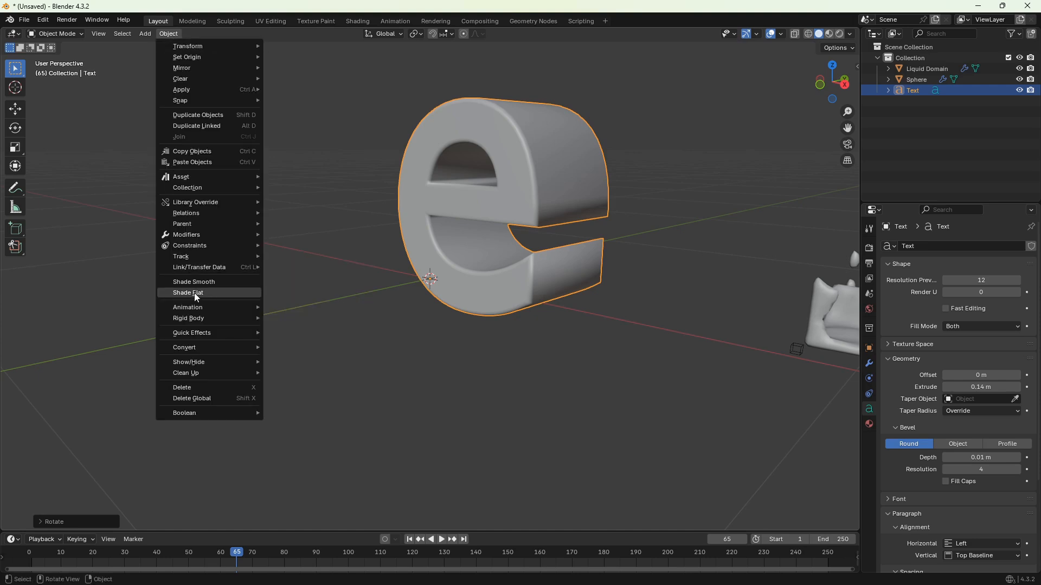
pyautogui.moveTo(193, 348)
pyautogui.click(290, 345)
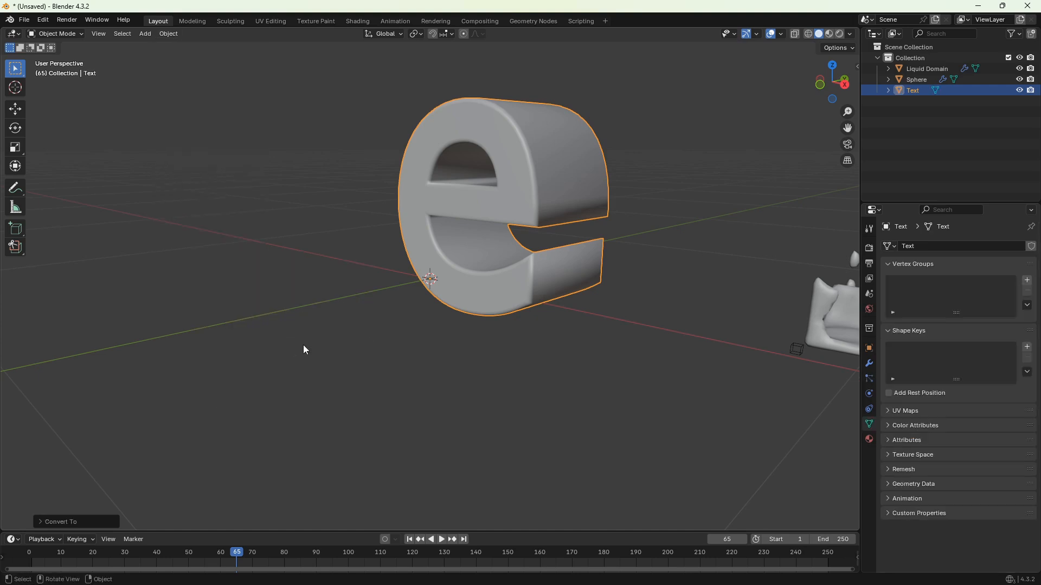
# Scale the letter mesh up in the front view to about five times the liquid domain's width.
pyautogui.moveTo(472, 343); pyautogui.dragTo(500, 344, button='middle')
pyautogui.press('KP_1')
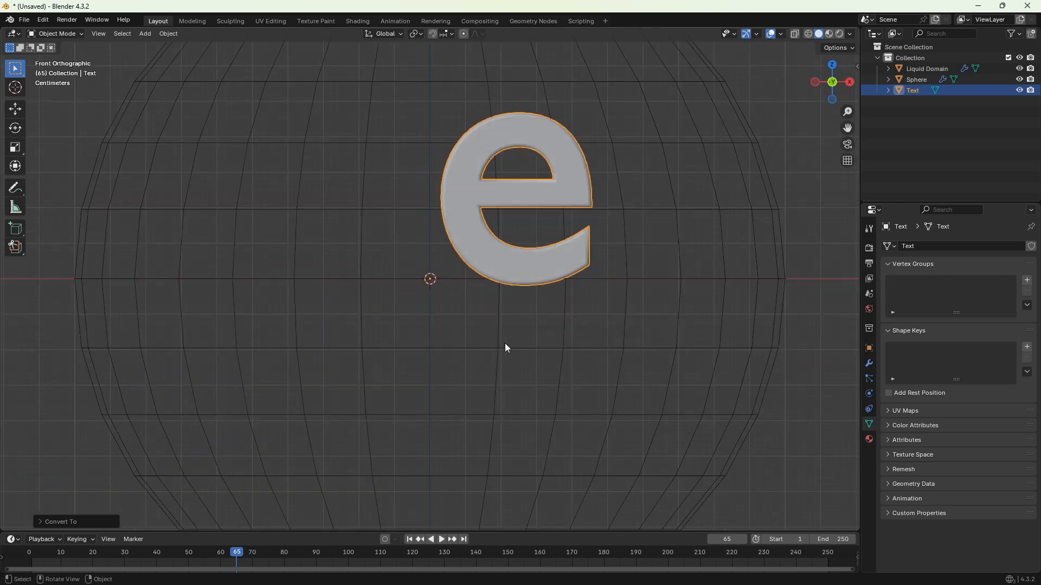
pyautogui.scroll(-8, 538, 328)
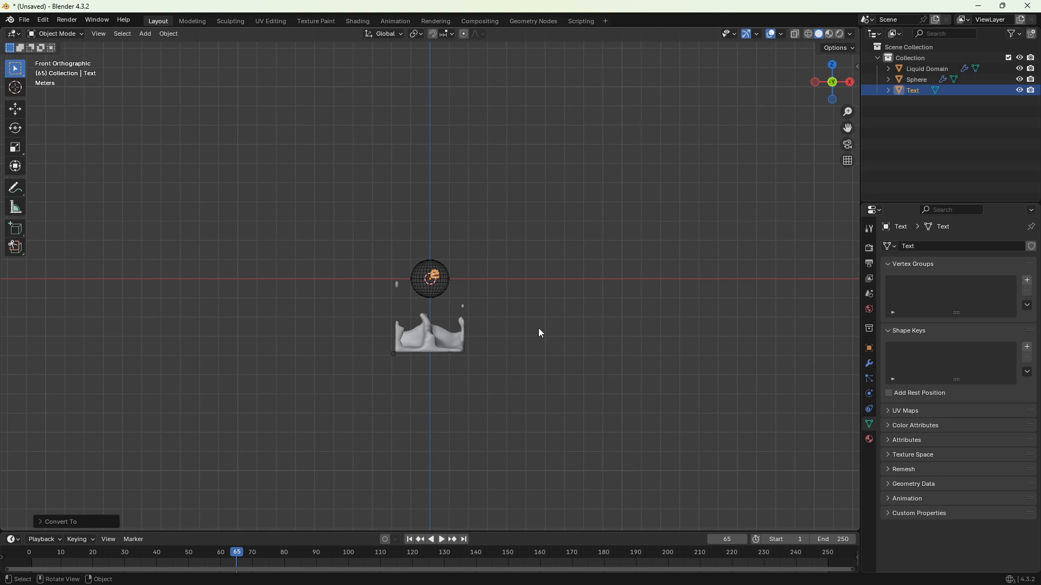
pyautogui.press('s')
pyautogui.click(170, 477)
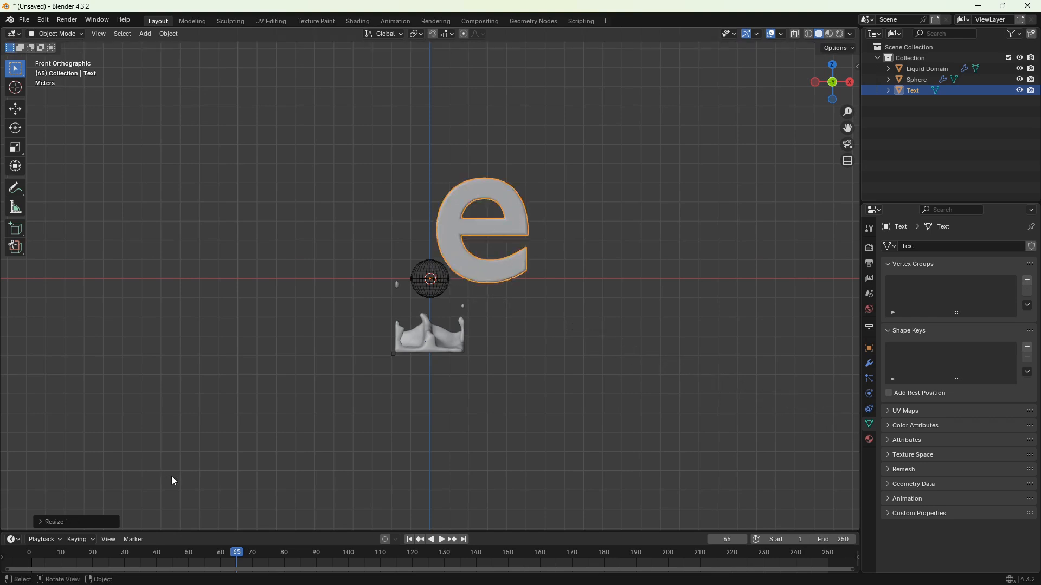
pyautogui.scroll(-4, 168, 404)
pyautogui.press('s')
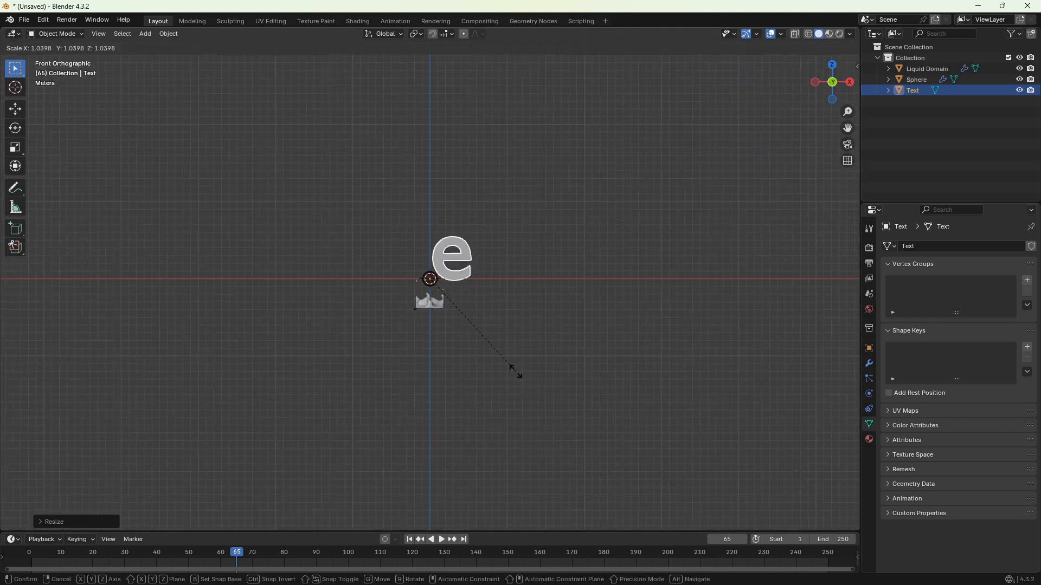
pyautogui.click(840, 526)
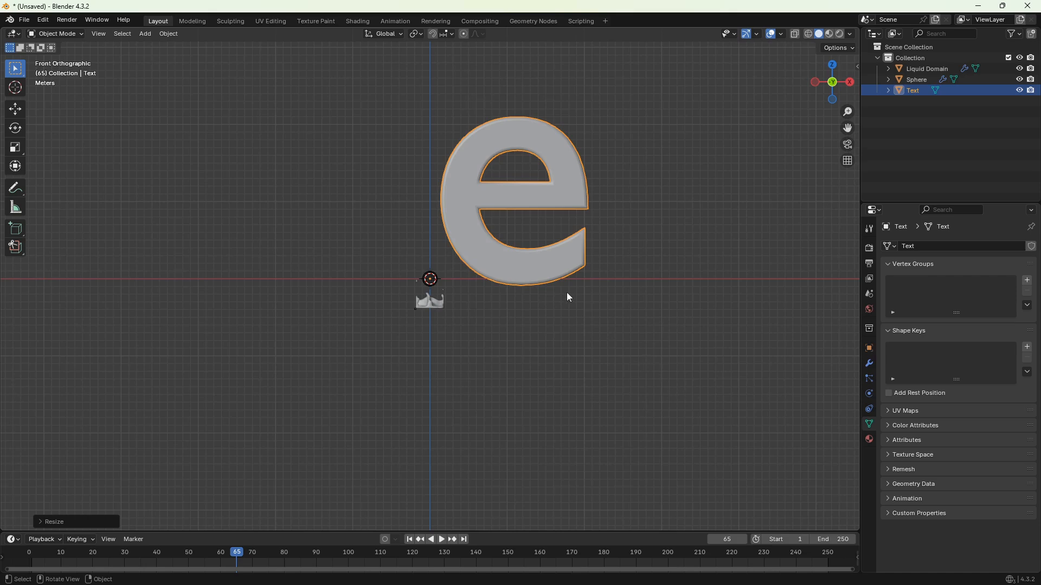
# Move only the sphere and liquid domain together so the sphere sits within the upper arc of the letter "e".
pyautogui.click(398, 261)
pyautogui.moveTo(398, 261); pyautogui.dragTo(454, 311)
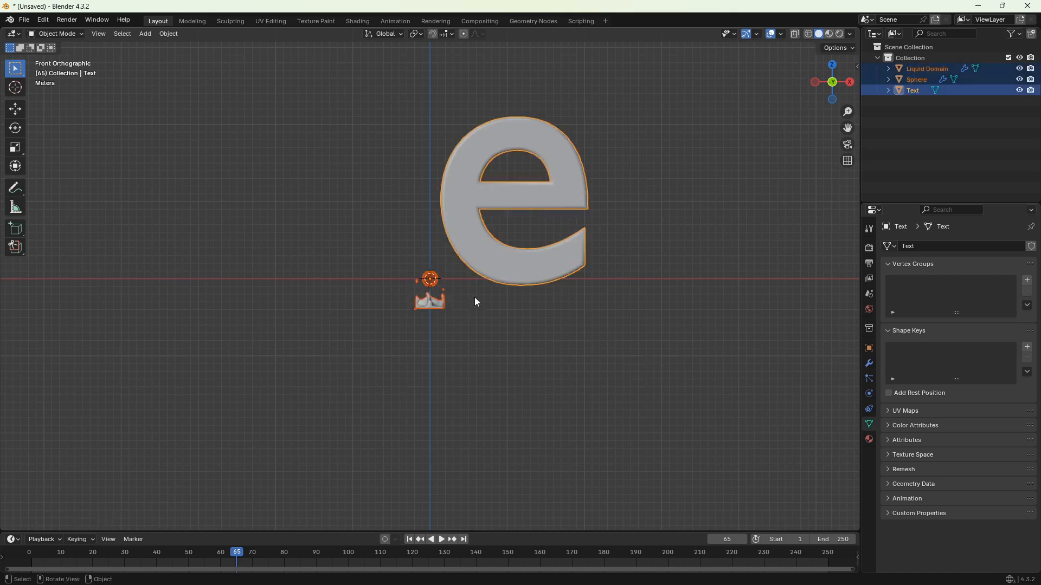
pyautogui.keyDown('shift'); pyautogui.click(501, 265); pyautogui.keyUp('shift')
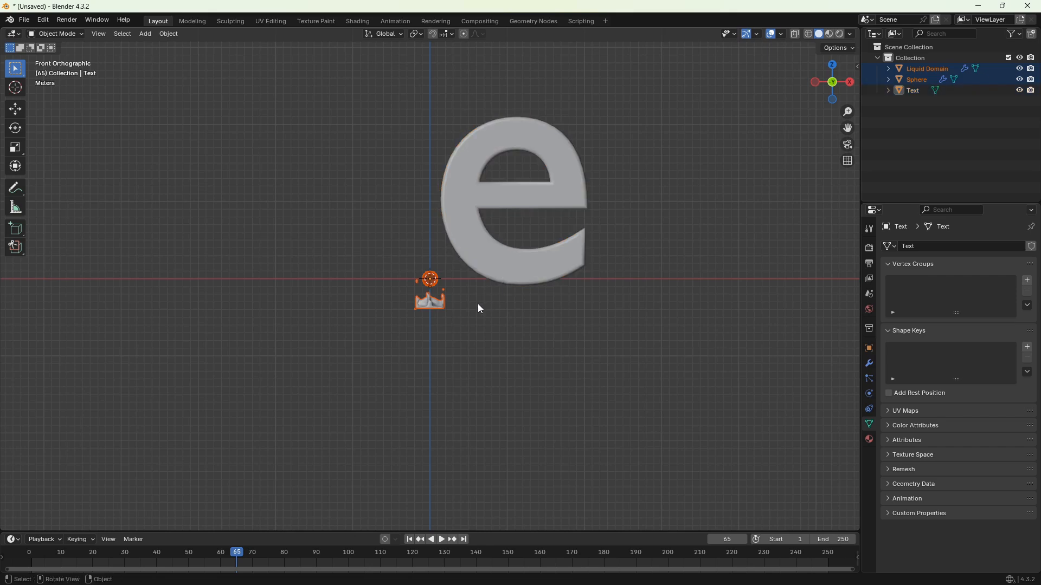
pyautogui.press('g')
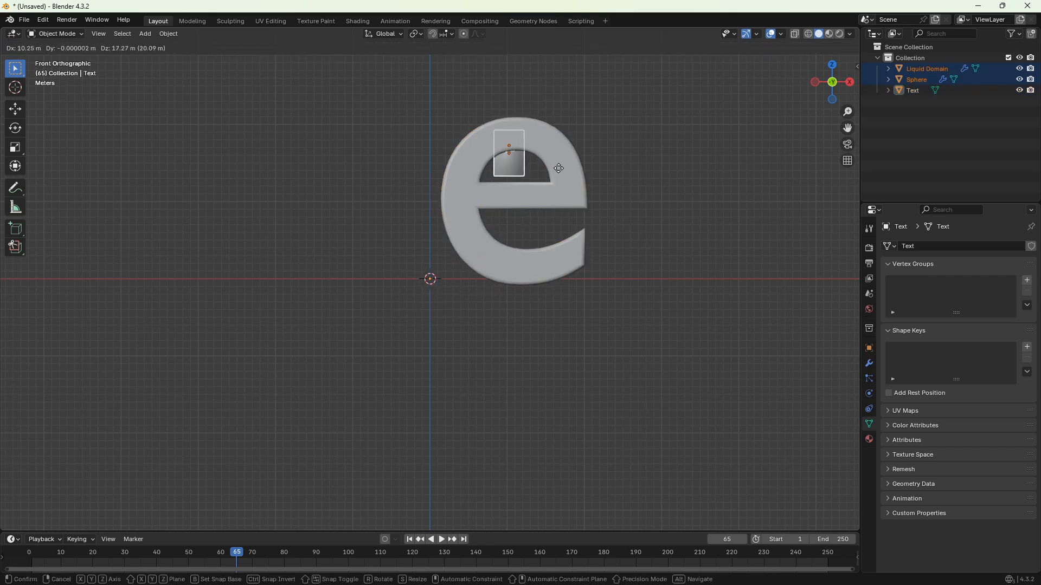
pyautogui.click(567, 161)
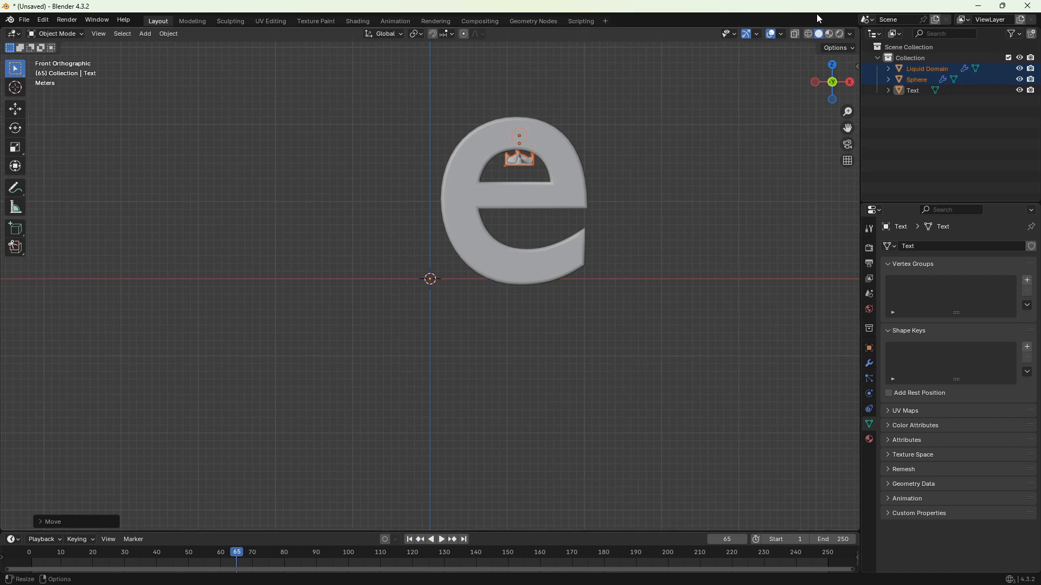
# Show the viewport in wireframe, clear the selection and return the timeline to frame 1.
pyautogui.click(809, 34)
pyautogui.scroll(2, 672, 142)
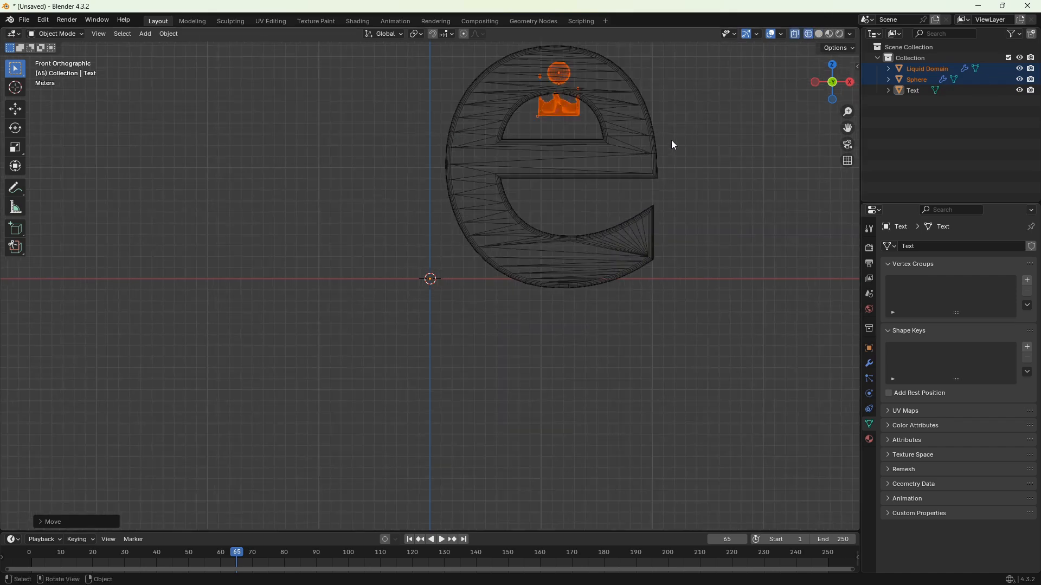
pyautogui.keyDown('shift'); pyautogui.moveTo(675, 138); pyautogui.dragTo(641, 180, button='middle'); pyautogui.keyUp('shift')
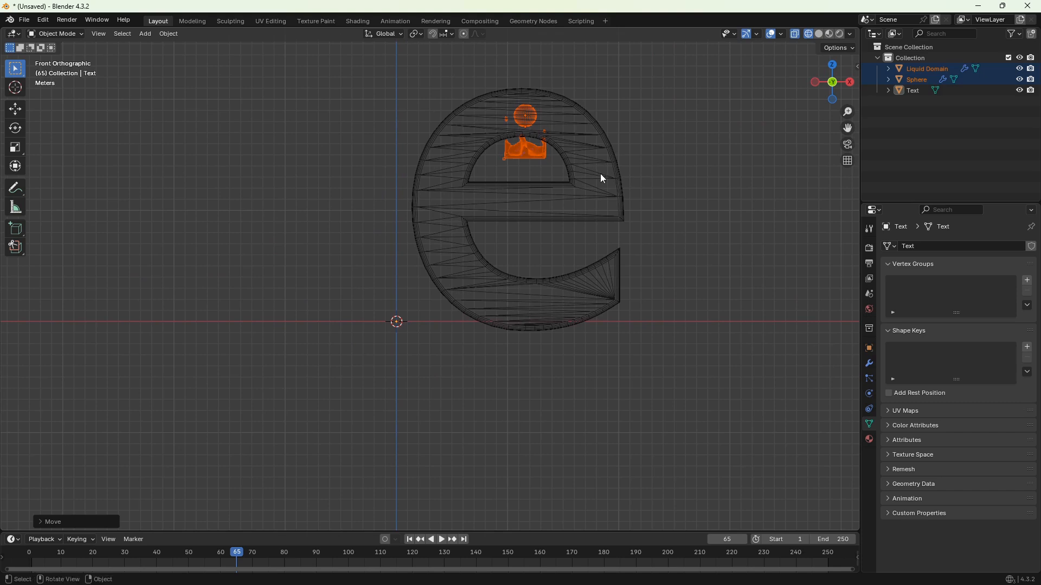
pyautogui.click(655, 168)
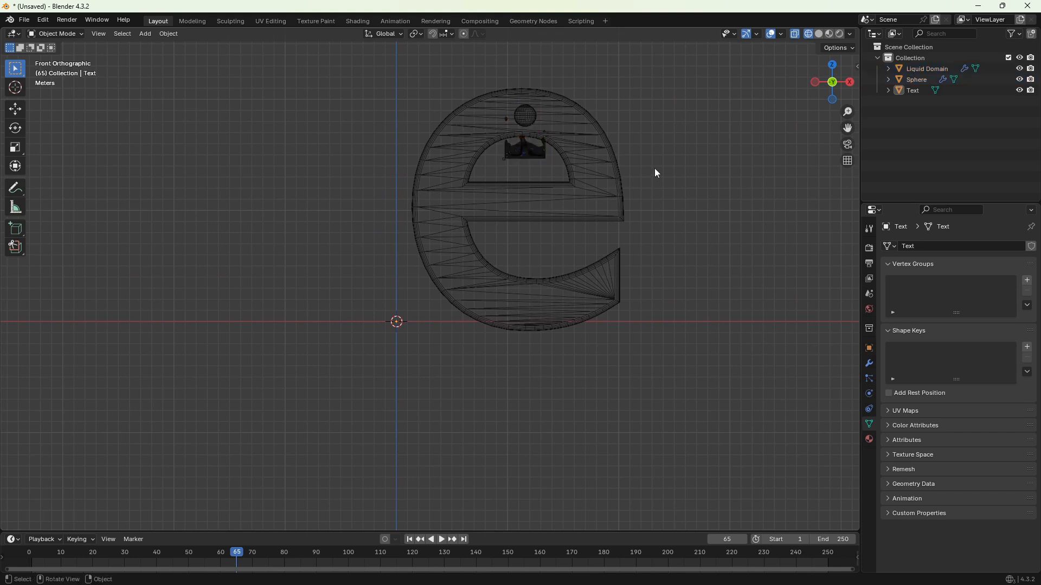
pyautogui.click(412, 541)
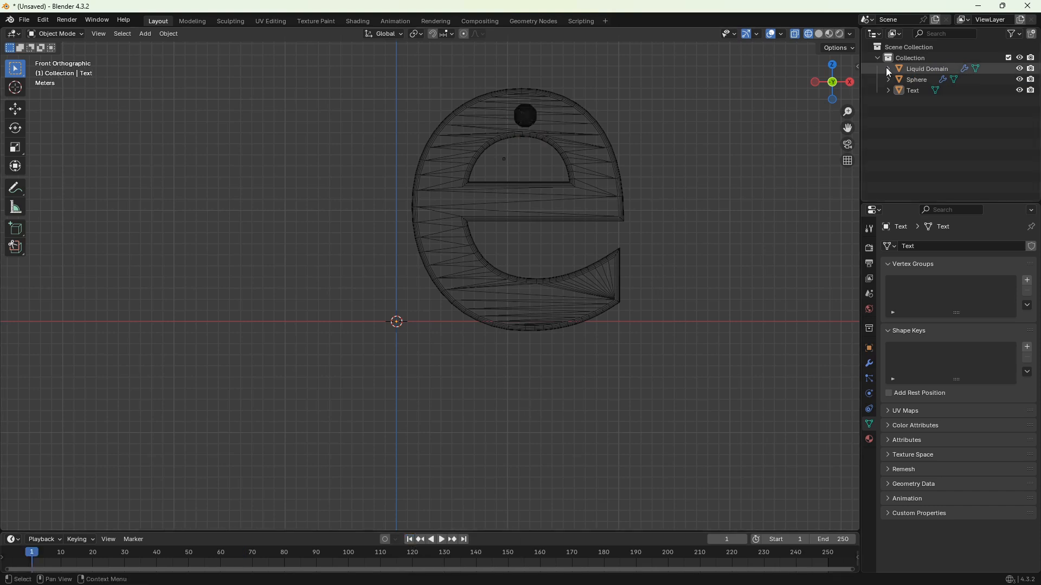
# Scale up the liquid domain's whole mesh in Edit Mode to about five times its size, leaving the sphere and letter alone.
pyautogui.click(912, 70)
pyautogui.click(54, 33)
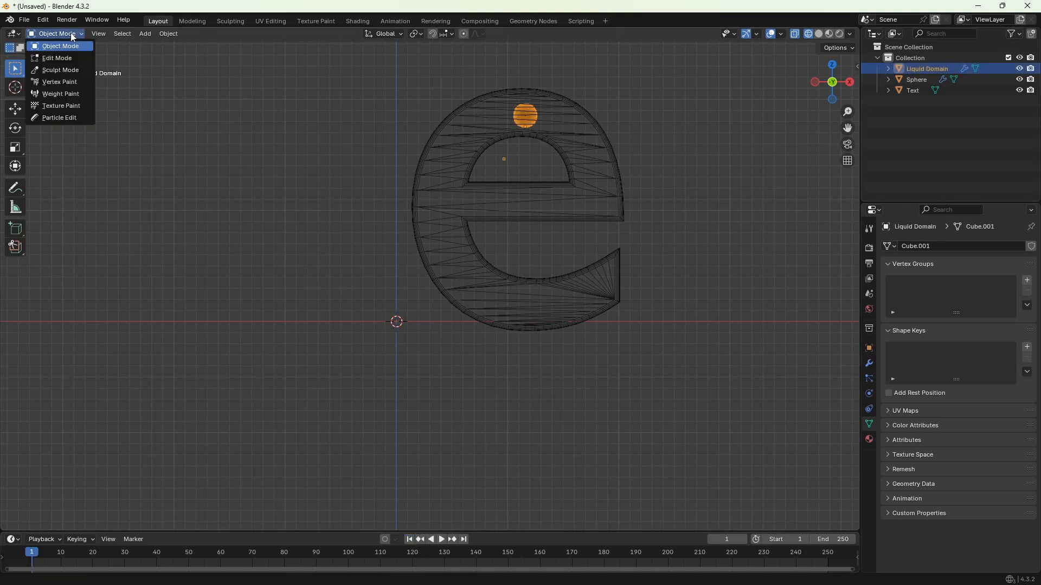
pyautogui.click(55, 59)
pyautogui.press('s')
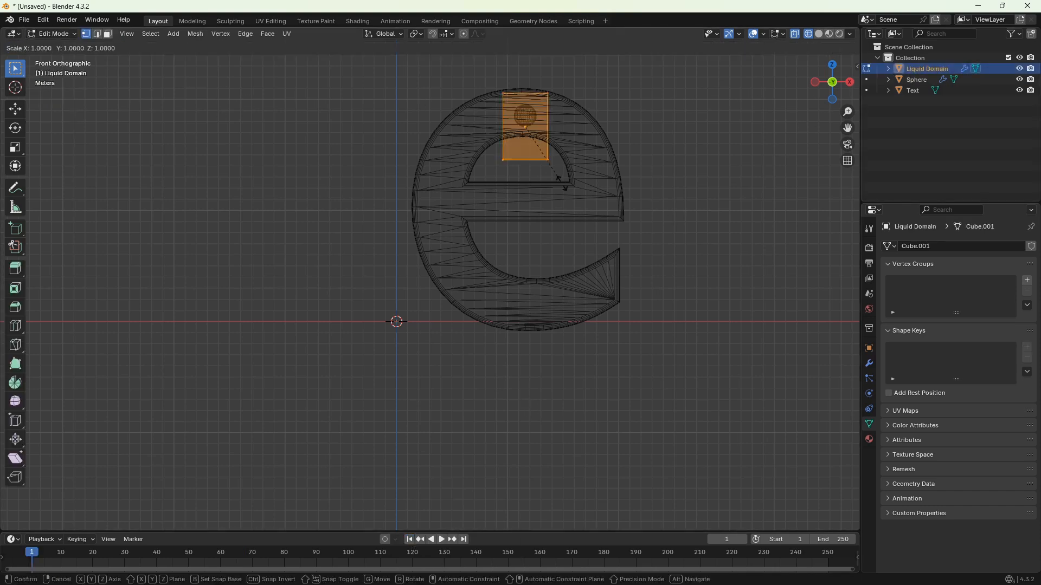
pyautogui.click(807, 311)
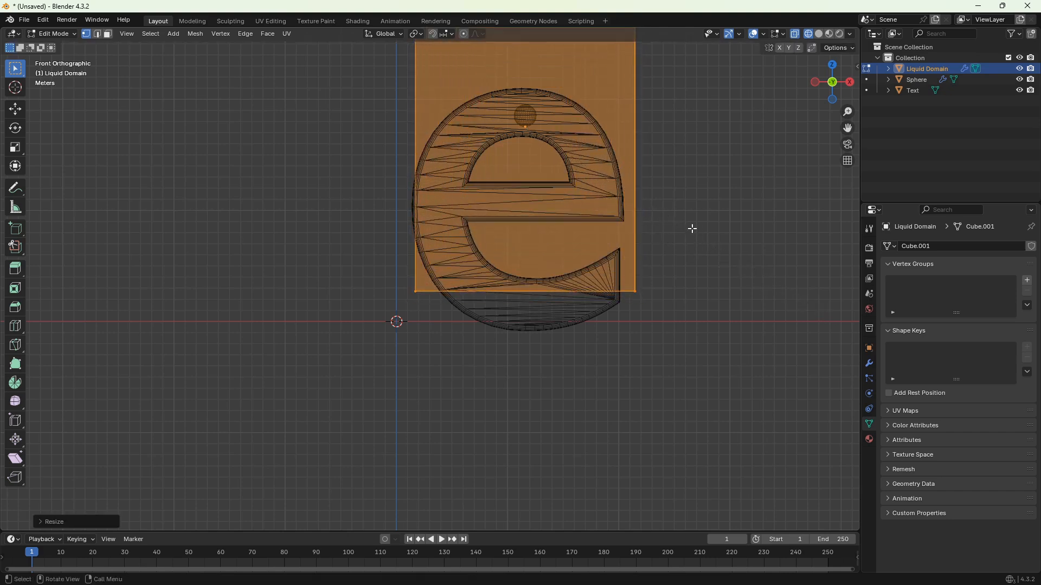
# Centre the domain mesh on the letter "e" and shrink it along Z to about three quarters of its height, still enclosing the letter.
pyautogui.press('g')
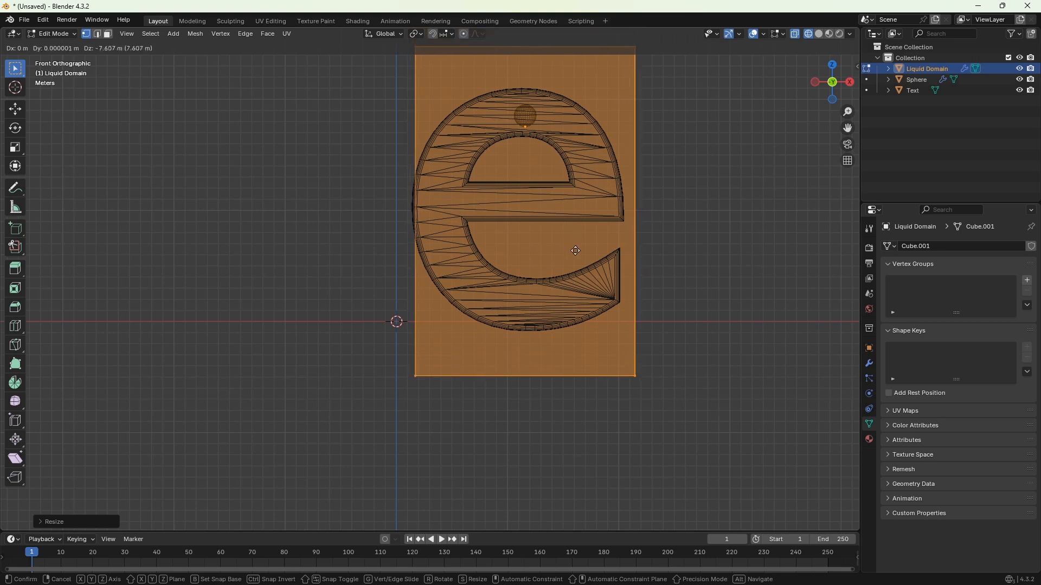
pyautogui.click(568, 253)
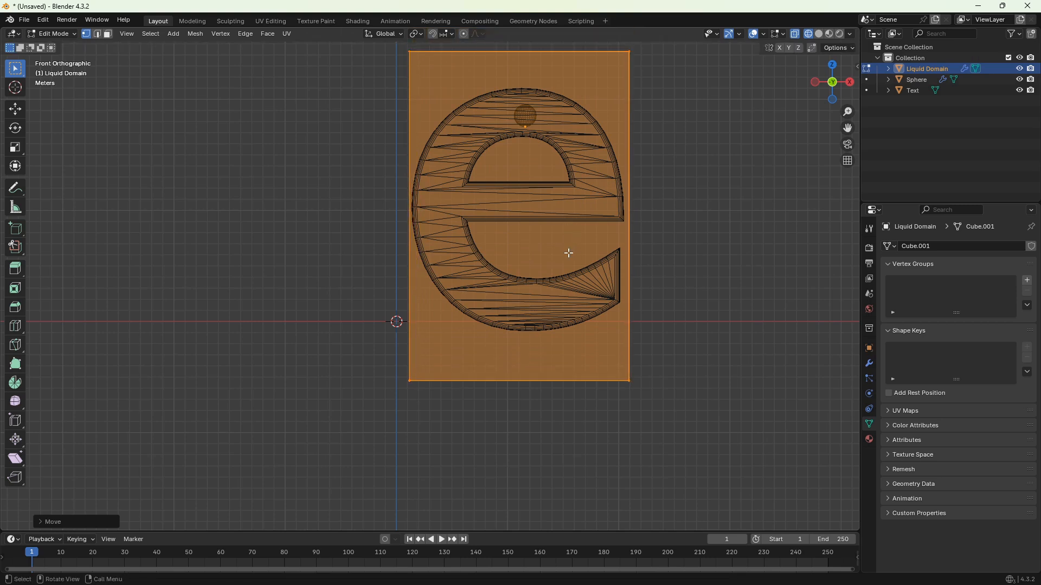
pyautogui.press('s')
pyautogui.press('z')
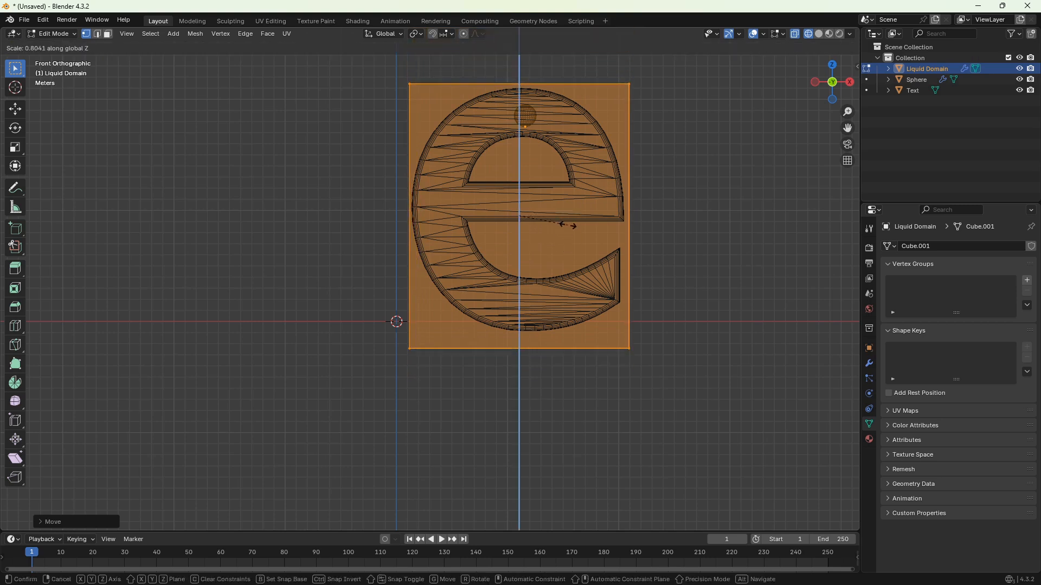
pyautogui.click(567, 214)
# Move the liquid domain and sphere together about -15.3 m along Y so the domain surrounds the letter's full depth.
pyautogui.moveTo(567, 210); pyautogui.dragTo(587, 231, button='middle')
pyautogui.click(146, 88)
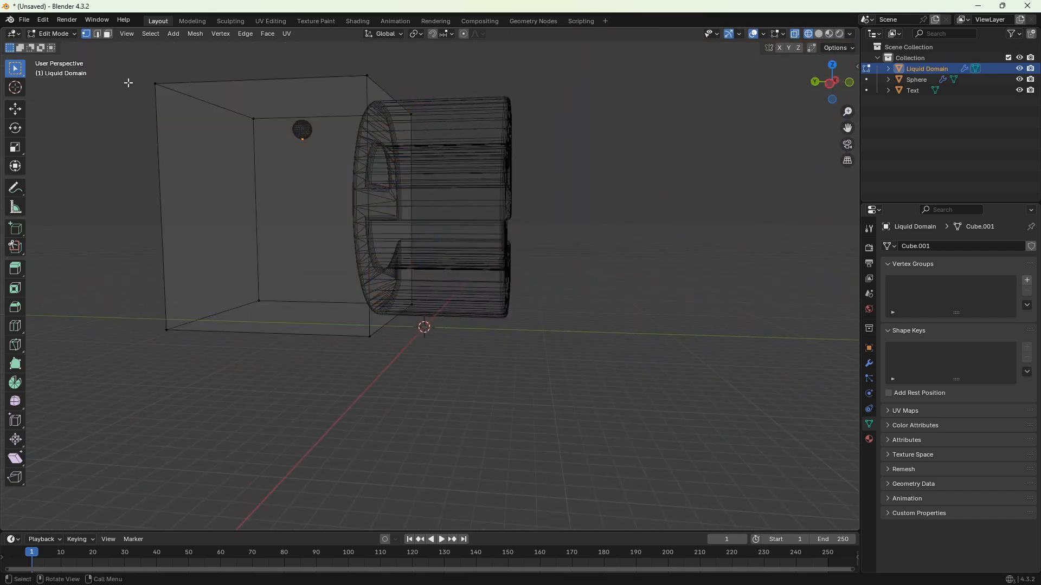
pyautogui.moveTo(127, 70); pyautogui.dragTo(329, 354)
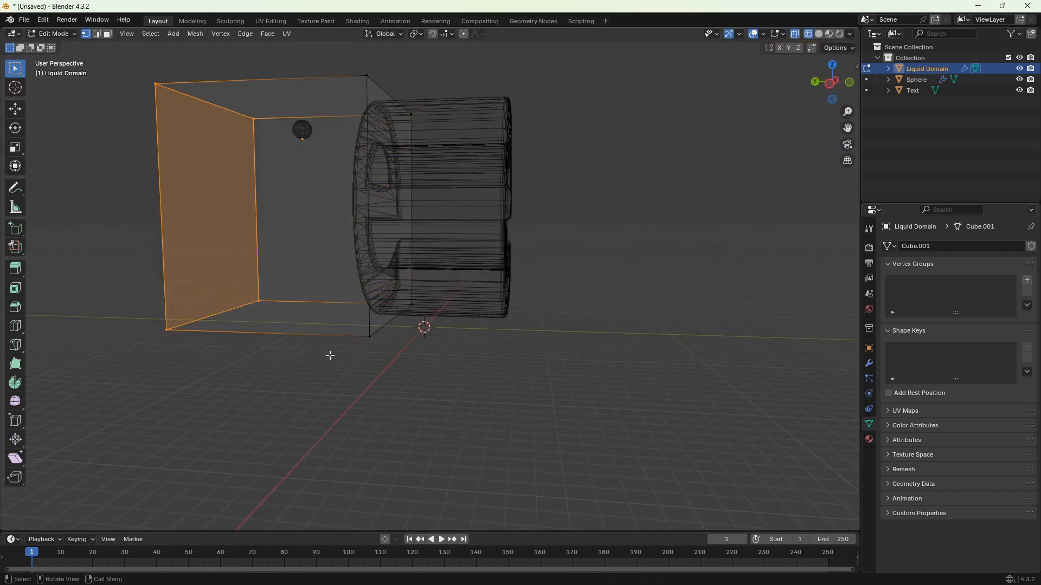
pyautogui.press('Tab')
pyautogui.keyDown('shift'); pyautogui.click(917, 81); pyautogui.keyUp('shift')
pyautogui.press('KP_3')
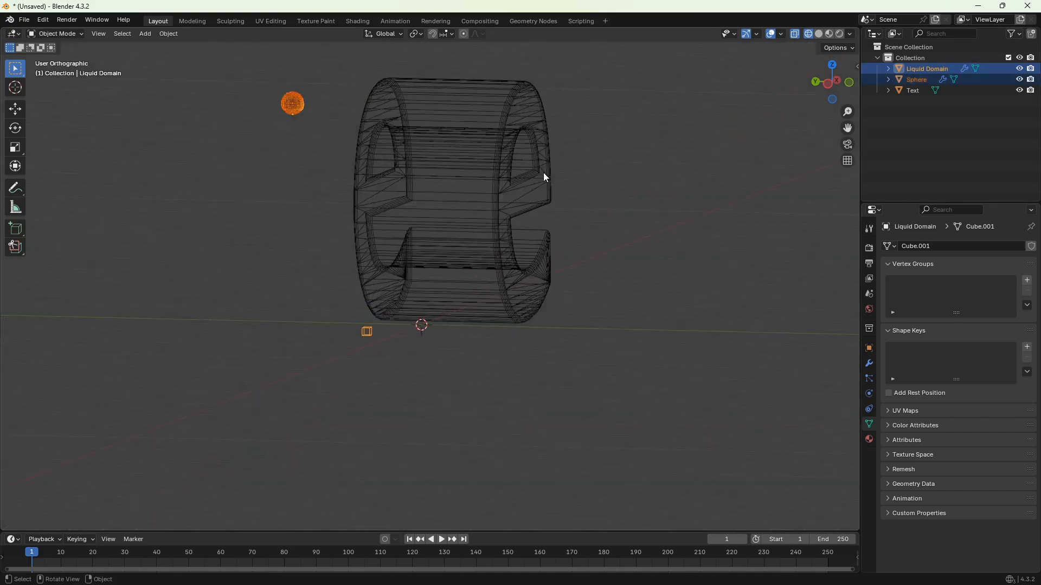
pyautogui.press('g')
pyautogui.press('y')
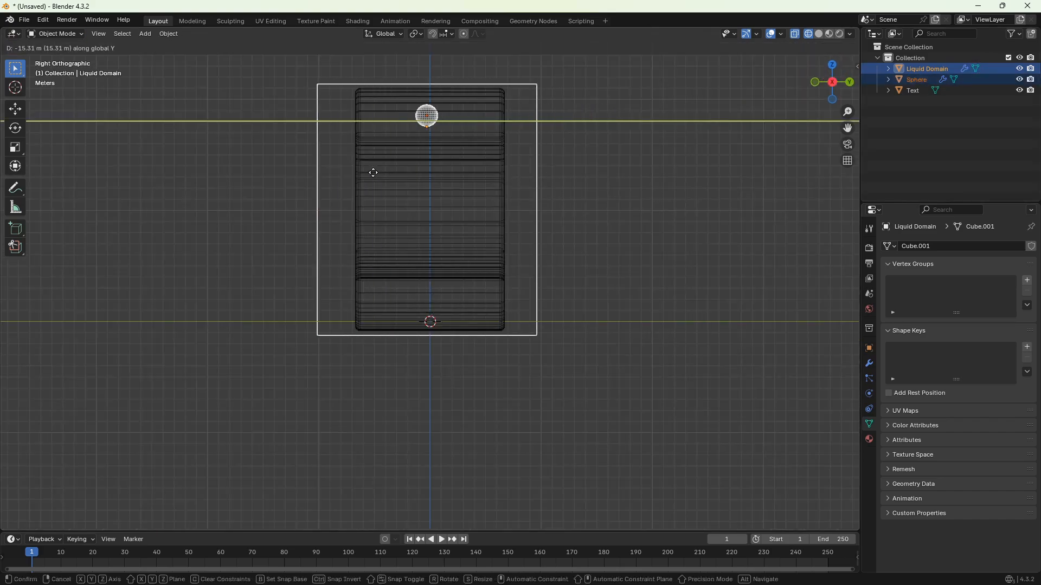
pyautogui.click(373, 173)
# Play the simulation to check the liquid inside the resized domain, and rewind the timeline to frame 21.
pyautogui.moveTo(392, 191); pyautogui.dragTo(692, 200, button='middle')
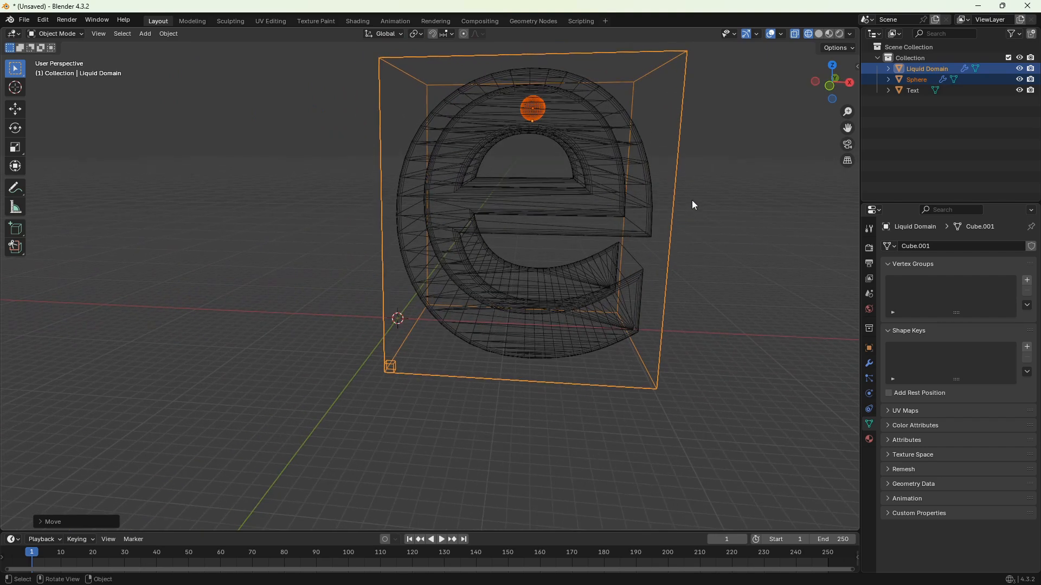
pyautogui.moveTo(738, 267); pyautogui.dragTo(738, 250, button='middle')
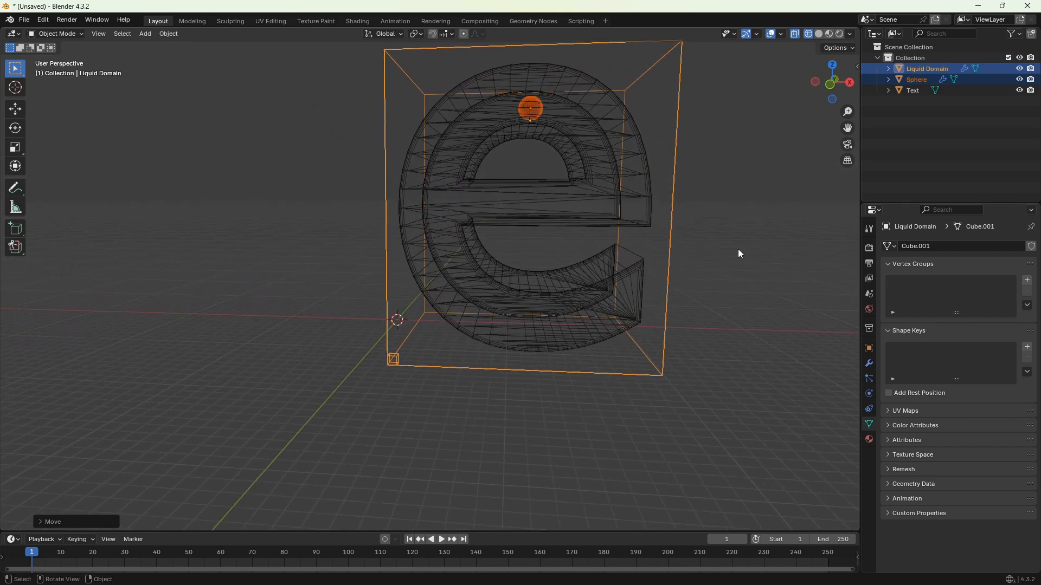
pyautogui.press('space')
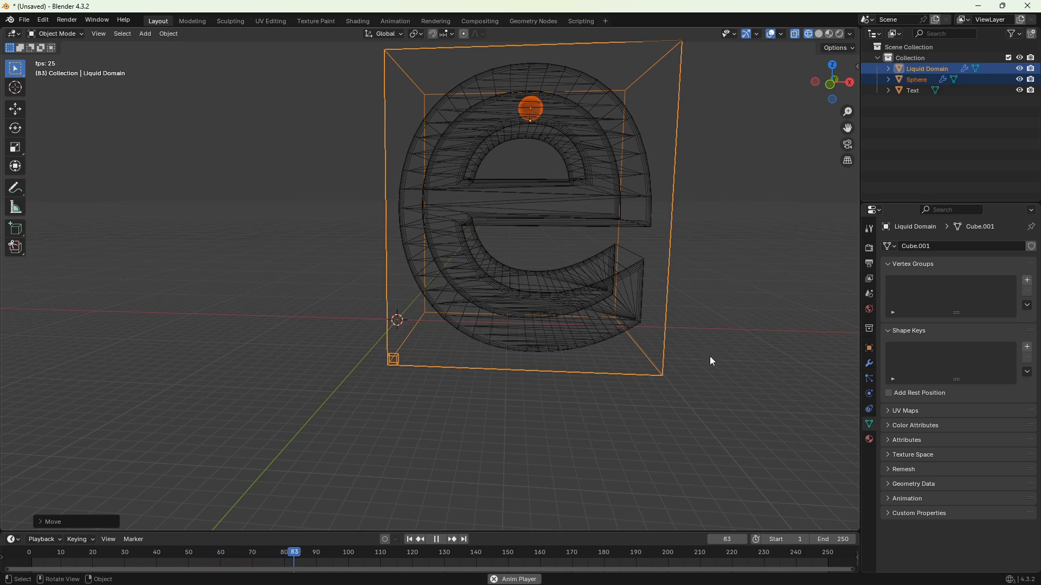
pyautogui.press('space')
pyautogui.press('space')
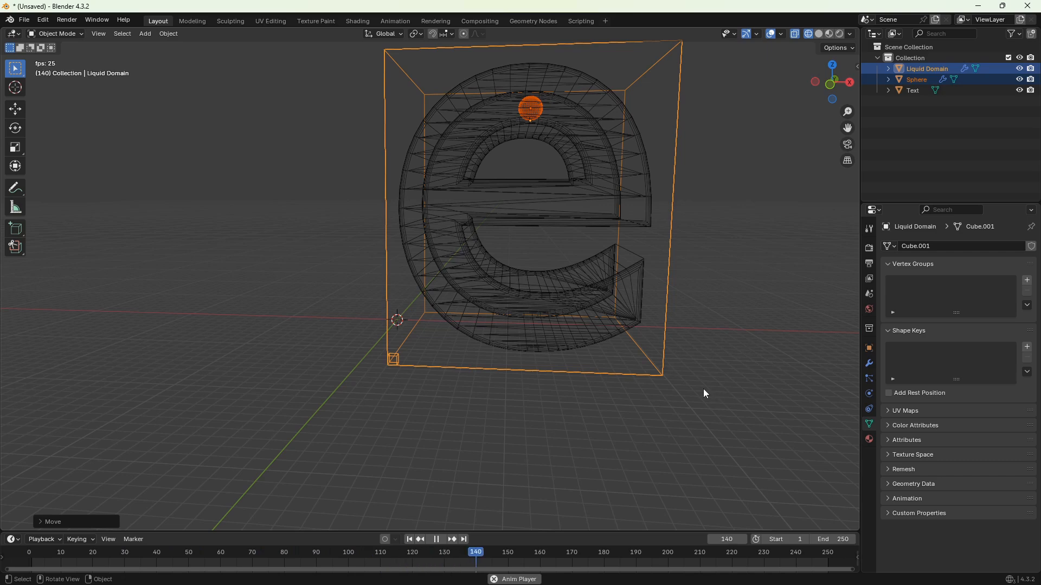
pyautogui.press('space')
pyautogui.moveTo(537, 550); pyautogui.dragTo(96, 488)
# Set the sphere's fluid Flow Behavior to Inflow.
pyautogui.click(492, 435)
pyautogui.moveTo(549, 367); pyautogui.dragTo(585, 379, button='middle')
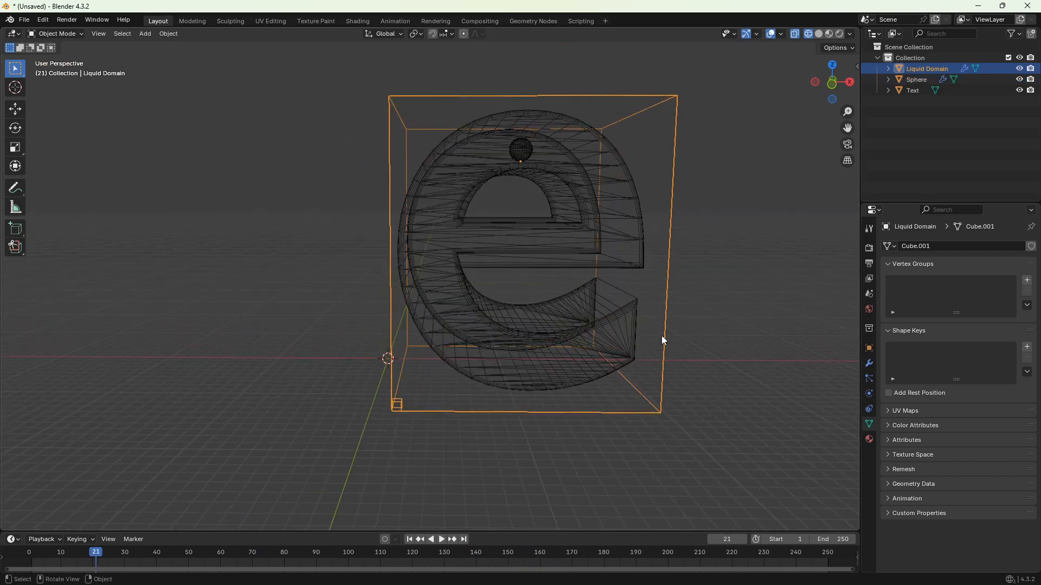
pyautogui.click(868, 394)
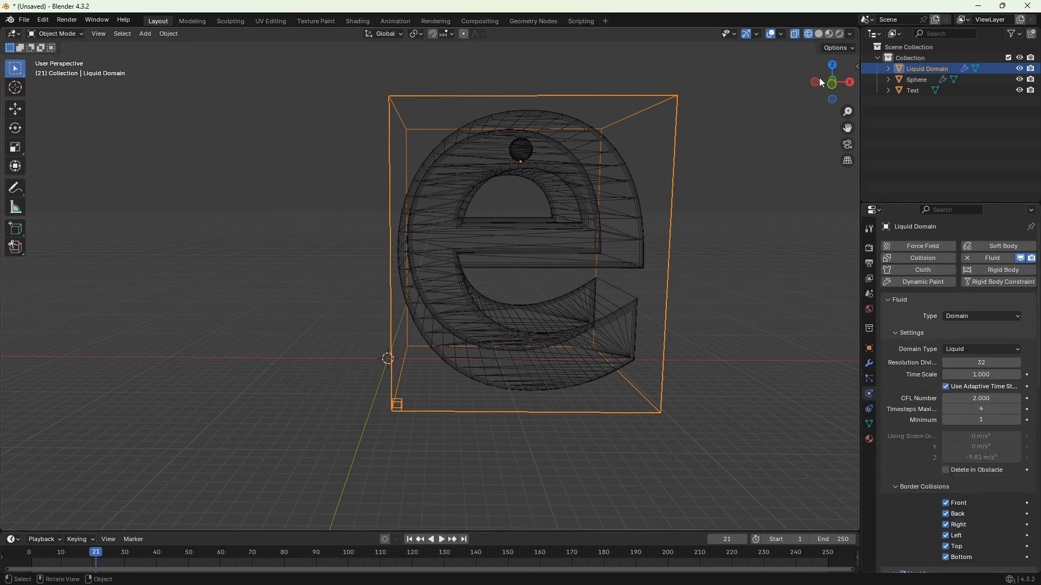
pyautogui.click(916, 79)
pyautogui.click(968, 362)
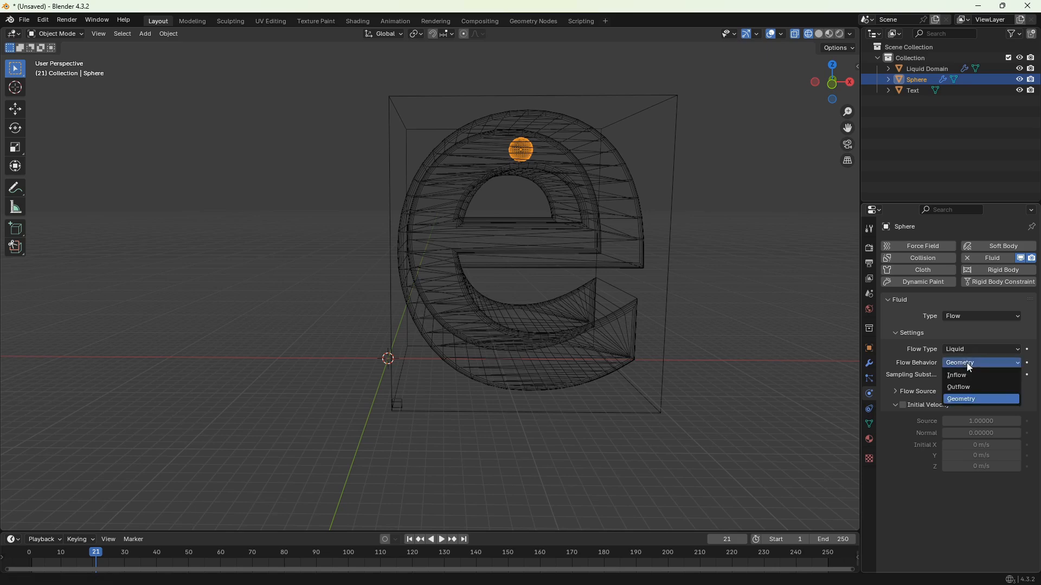
pyautogui.click(959, 376)
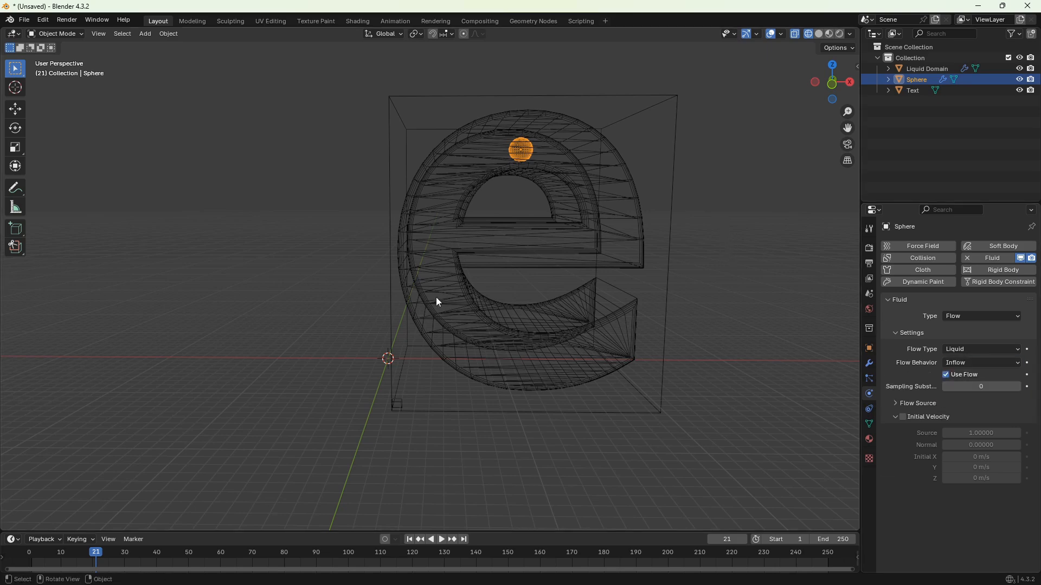
# Play the simulation to check the liquid pouring from the sphere, and return the timeline to frame 1.
pyautogui.click(441, 539)
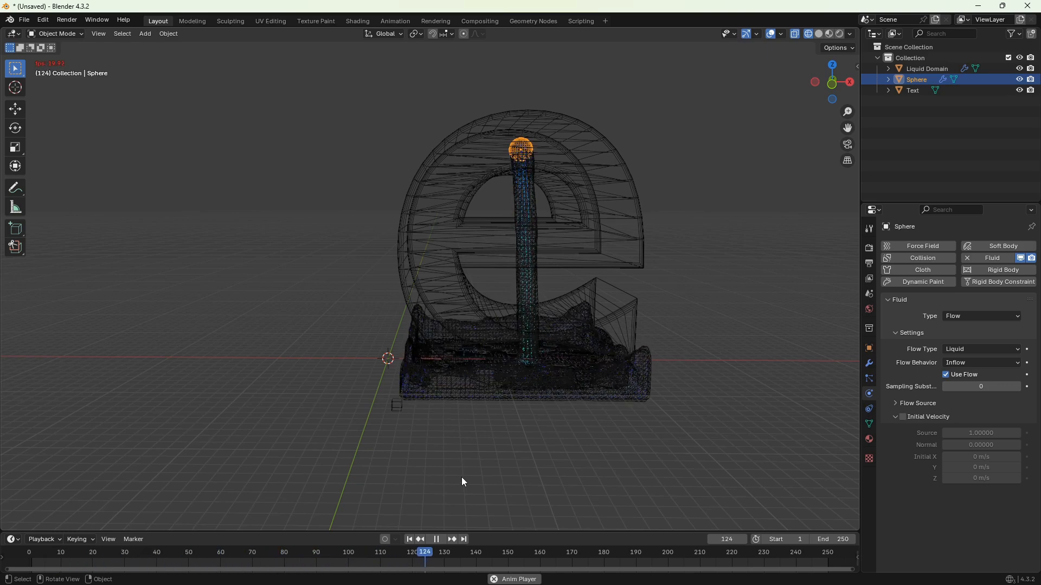
pyautogui.press('space')
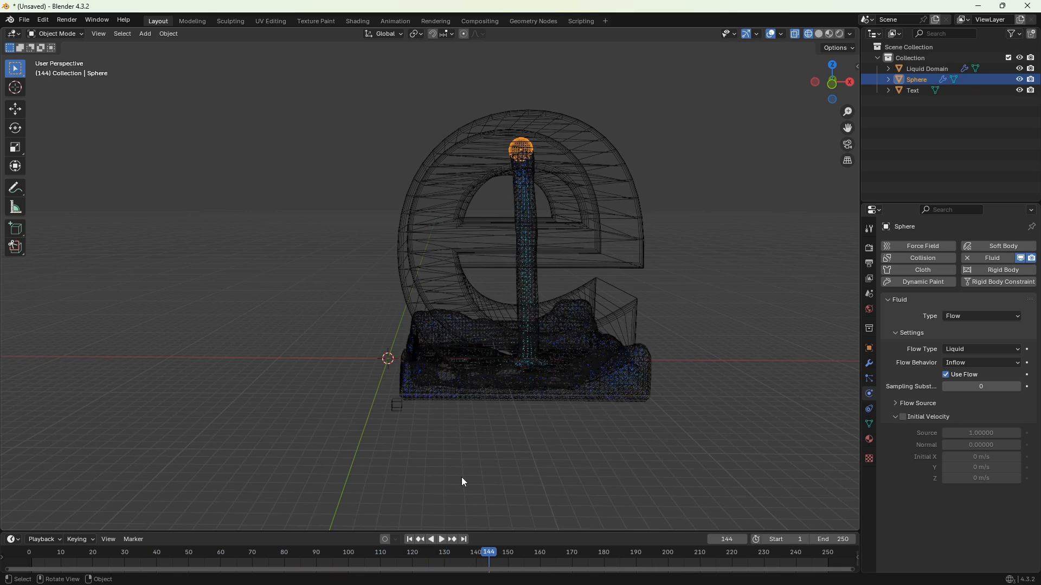
pyautogui.moveTo(467, 561); pyautogui.dragTo(83, 512)
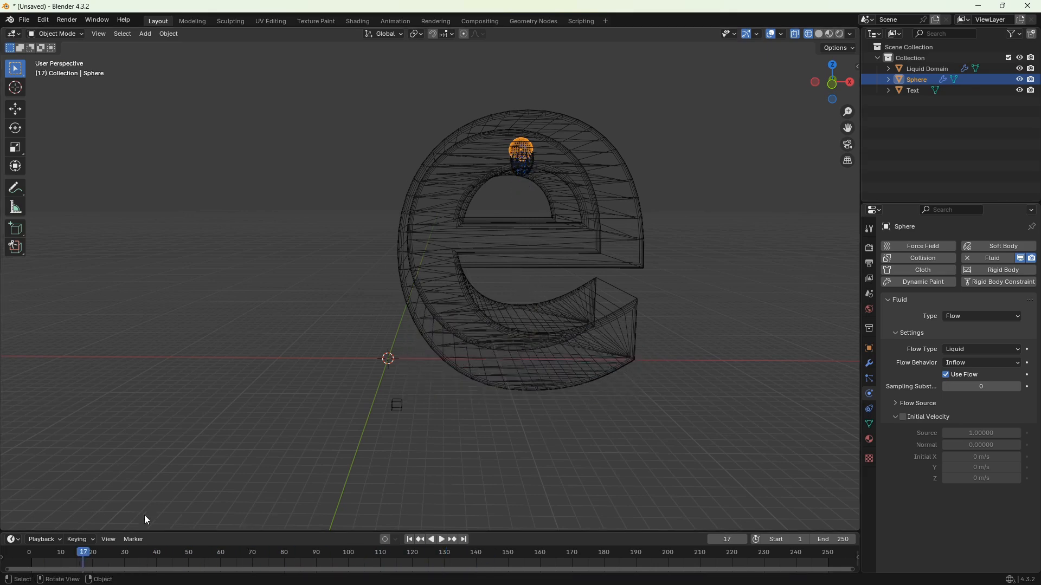
pyautogui.click(409, 539)
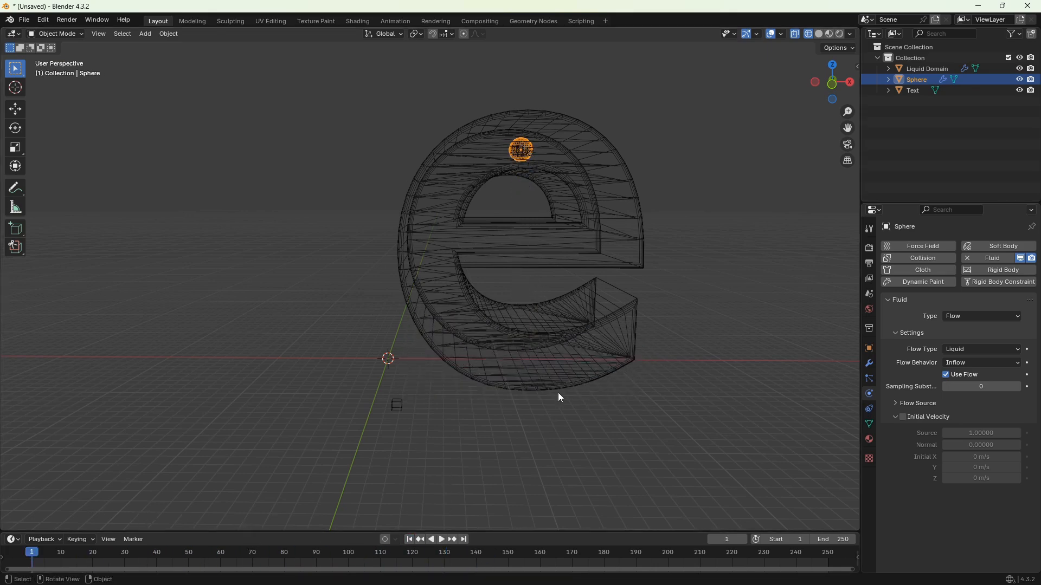
# Add Fluid physics to the letter "e" with type Effector and enable Is Planar.
pyautogui.click(602, 250)
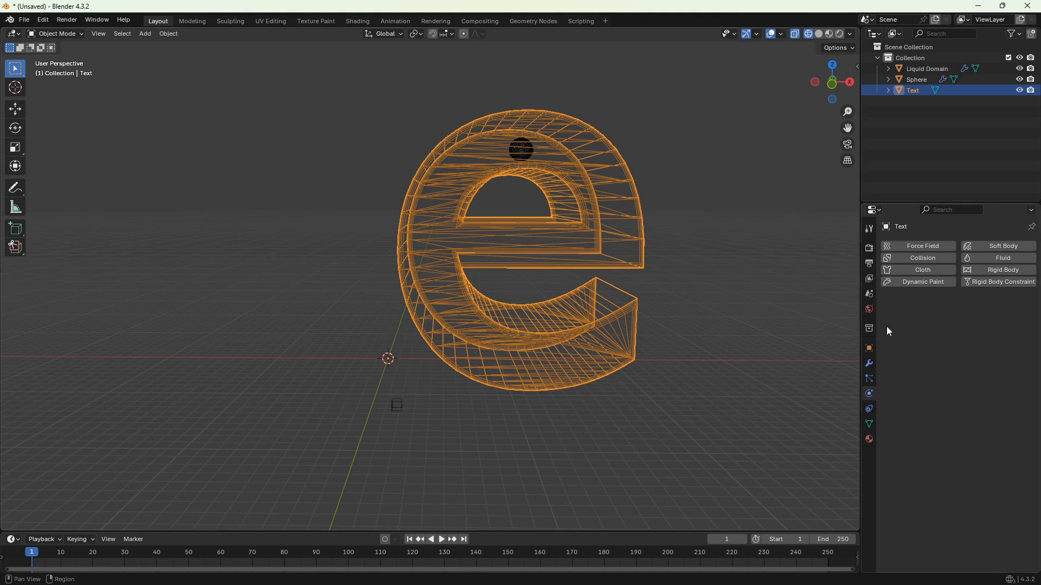
pyautogui.click(969, 258)
pyautogui.click(966, 317)
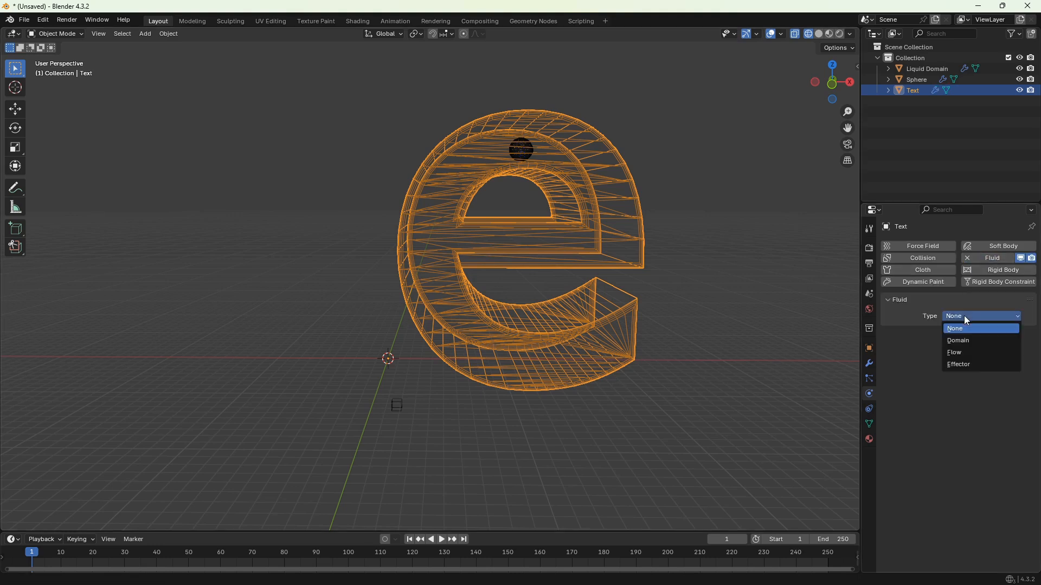
pyautogui.click(959, 365)
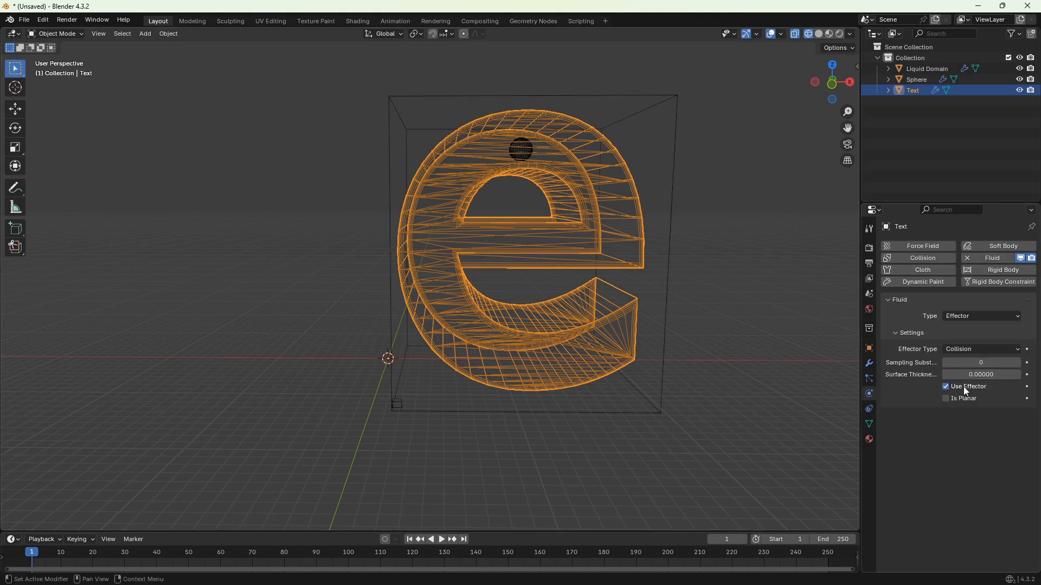
pyautogui.click(947, 399)
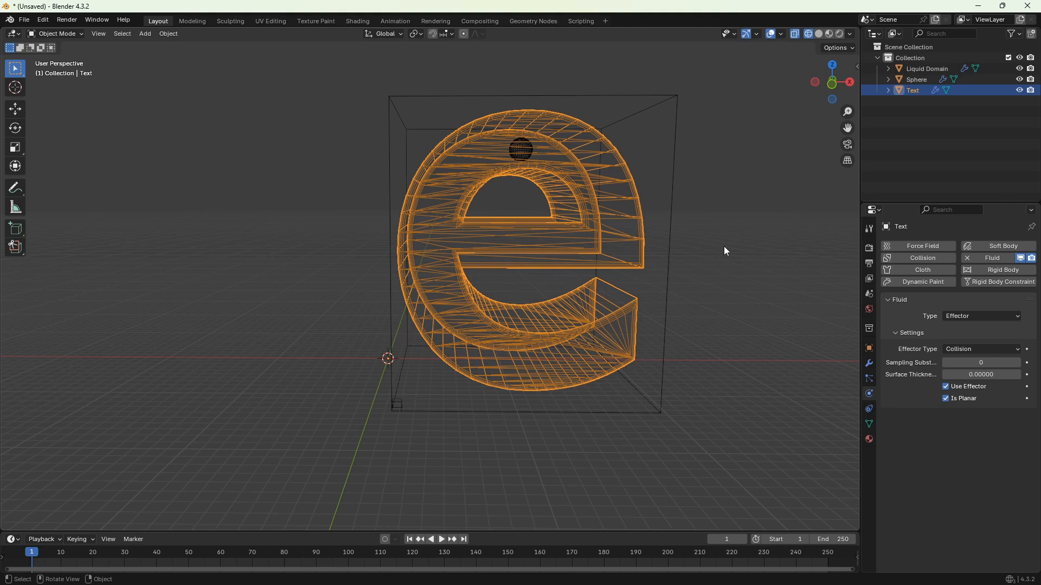
# Play the simulation with the letter as an effector and rewind the timeline to frame 0.
pyautogui.press('space')
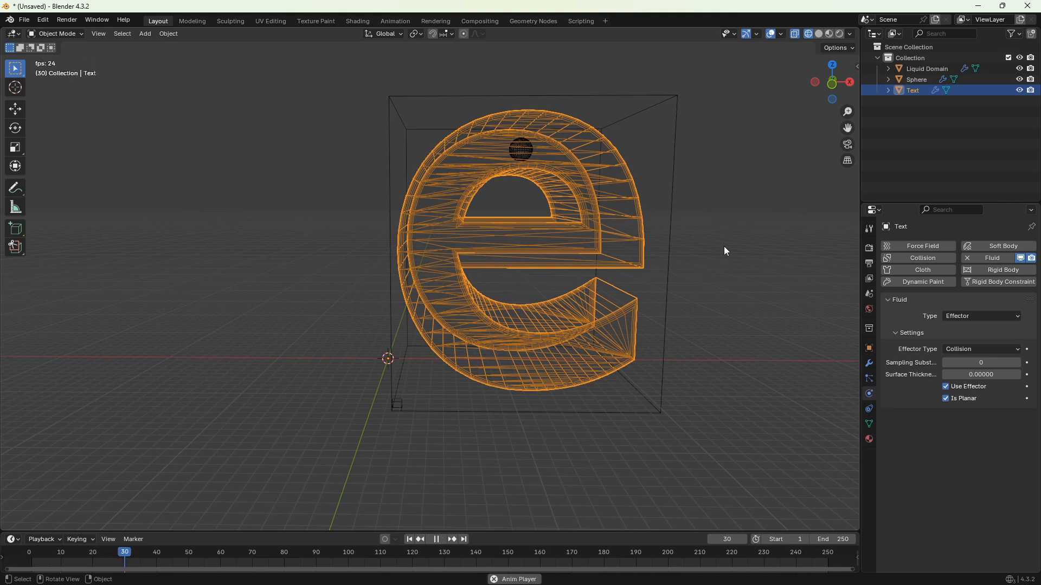
pyautogui.press('space')
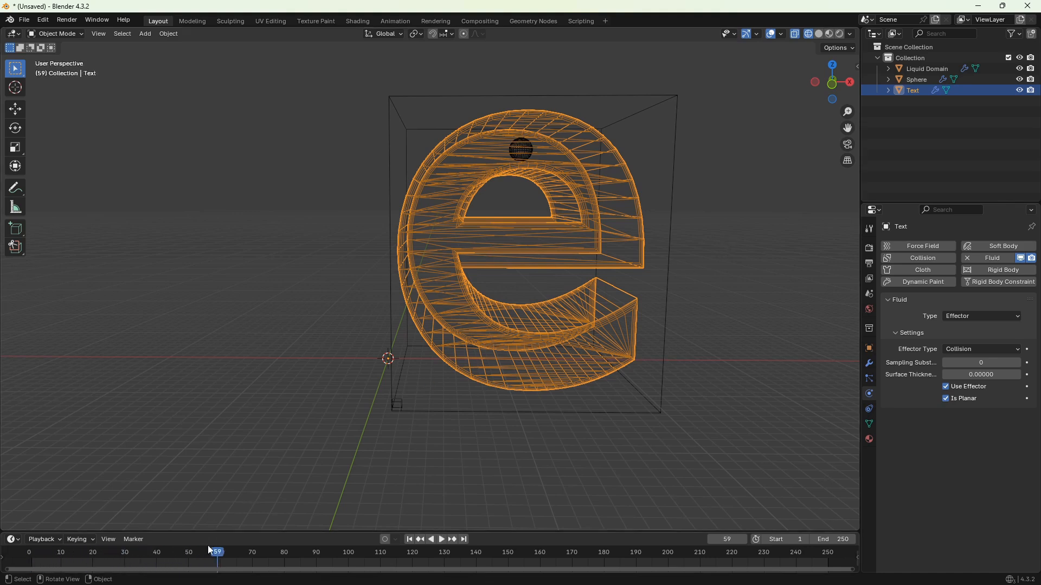
pyautogui.hotkey('shift', 'Left')
pyautogui.press('space')
# Hide the liquid domain in the viewport and display the scene in solid shading.
pyautogui.moveTo(643, 248); pyautogui.dragTo(543, 268, button='middle')
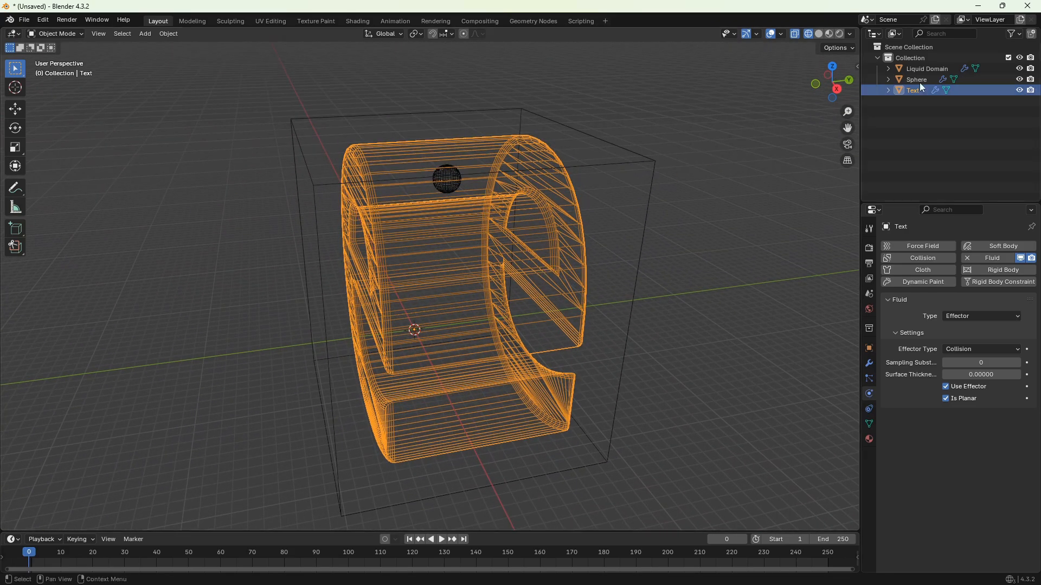
pyautogui.click(1019, 69)
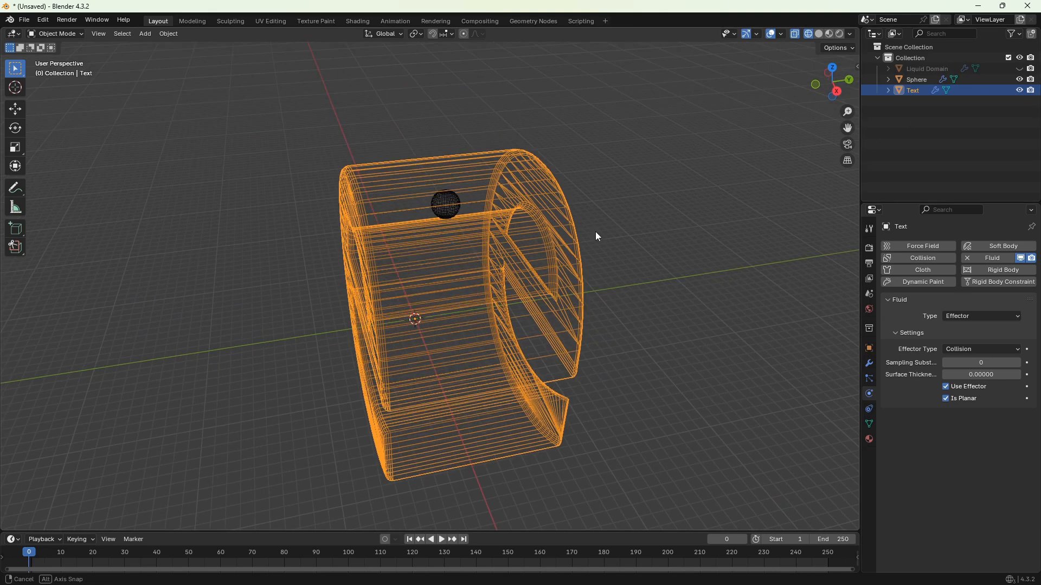
pyautogui.click(818, 33)
# Add two evenly spaced loop cuts around the letter's outline, dividing its depth into three bands.
pyautogui.press('Tab')
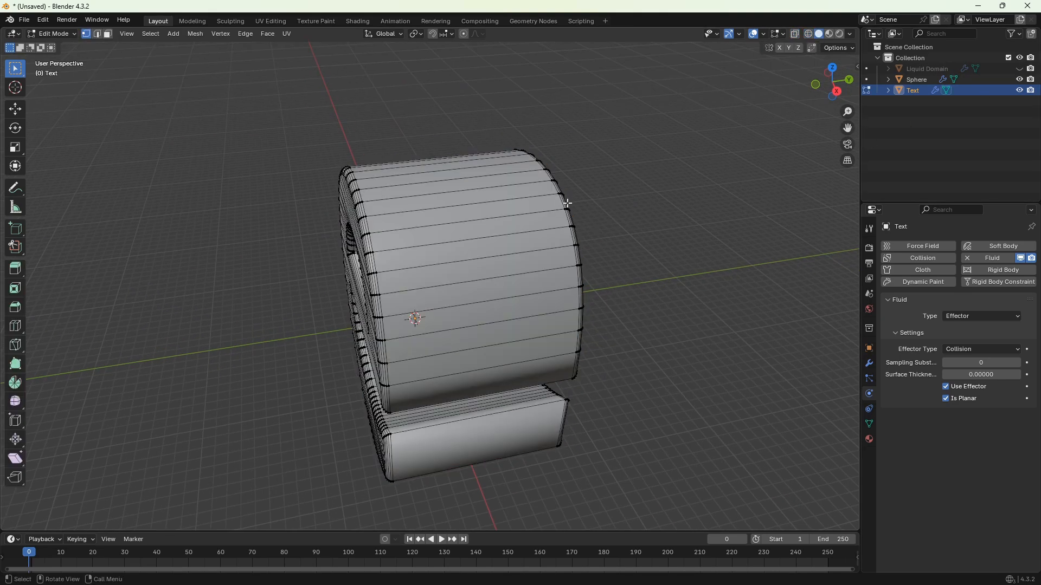
pyautogui.hotkey('ctrl', 'r')
pyautogui.scroll(1, 535, 219)
pyautogui.click(535, 220)
pyautogui.click(534, 220)
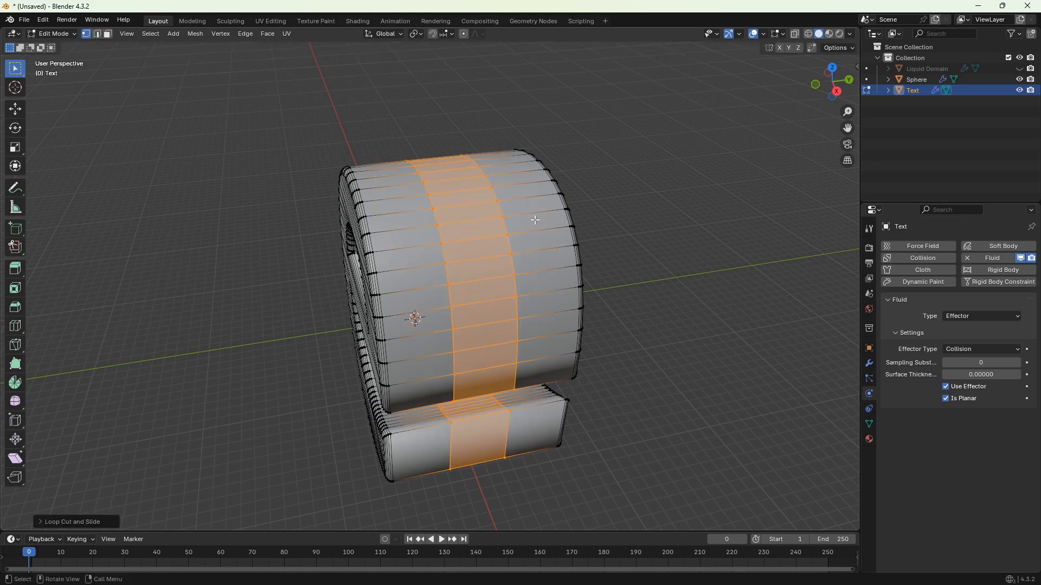
# Delete two adjacent faces from the middle band on top of the letter "e".
pyautogui.moveTo(633, 254); pyautogui.dragTo(655, 251, button='middle')
pyautogui.press('KP_1')
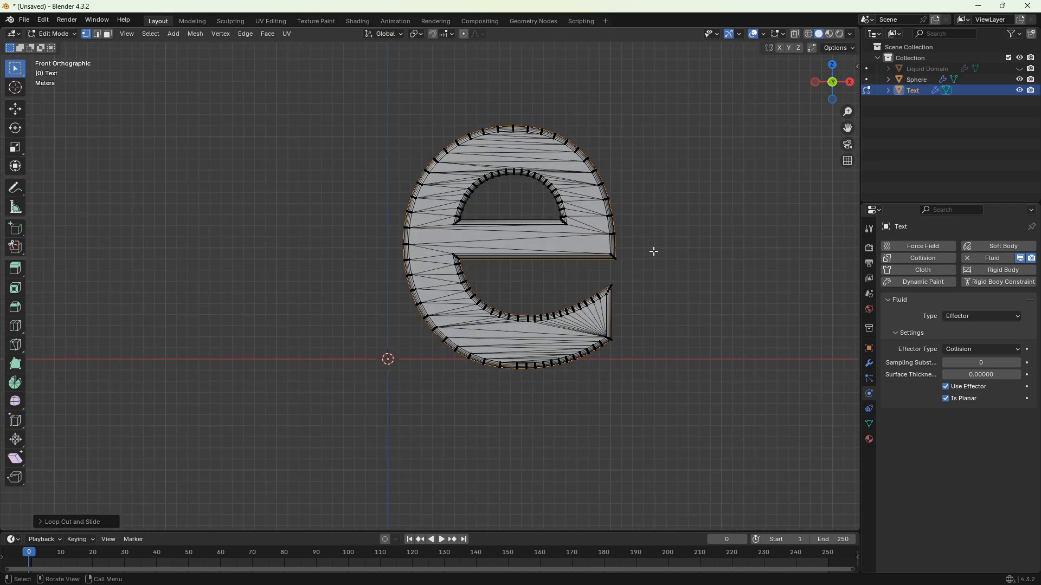
pyautogui.moveTo(539, 188); pyautogui.dragTo(530, 226, button='middle')
pyautogui.moveTo(532, 169); pyautogui.dragTo(525, 207, button='middle')
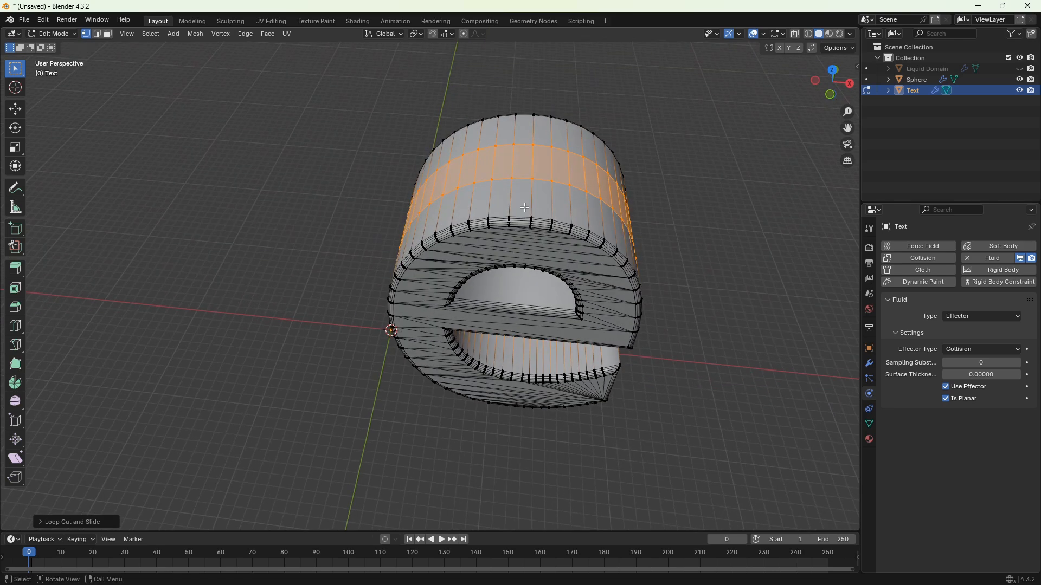
pyautogui.click(108, 35)
pyautogui.click(540, 162)
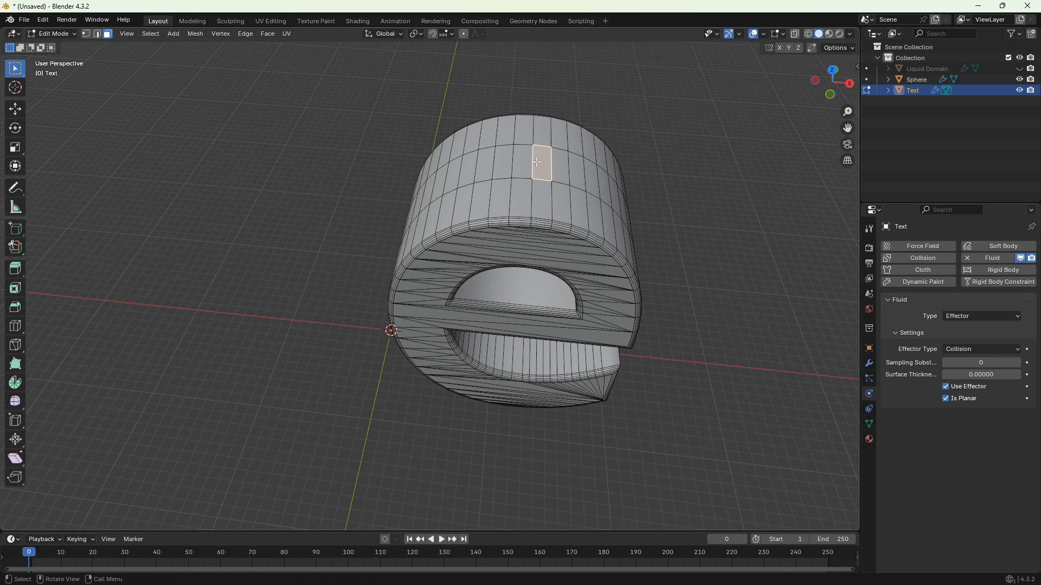
pyautogui.keyDown('shift'); pyautogui.click(524, 164); pyautogui.keyUp('shift')
pyautogui.press('x')
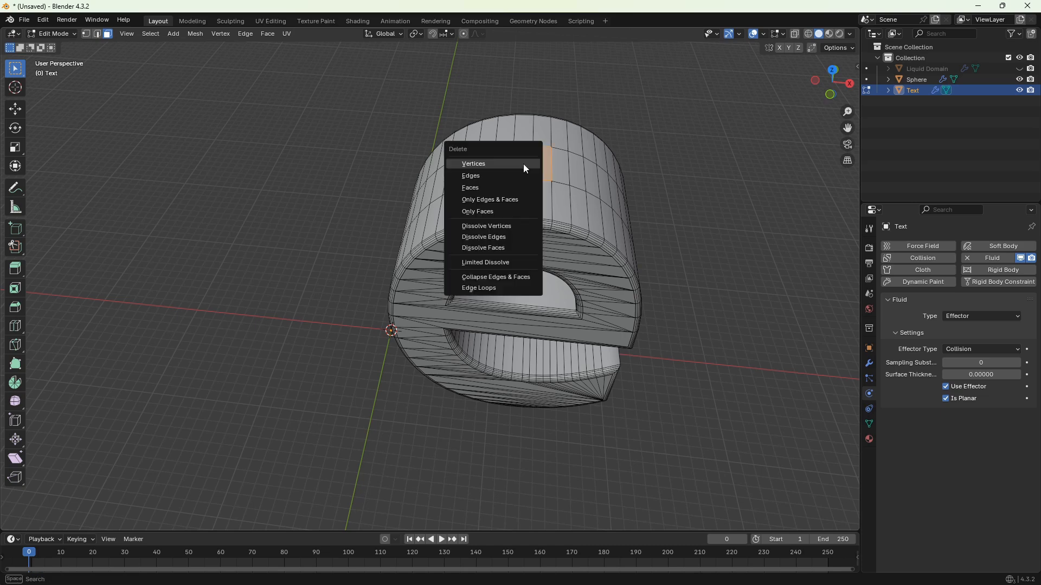
pyautogui.click(474, 187)
# Display the scene in wireframe shading, then play the simulation briefly and rewind the timeline.
pyautogui.moveTo(580, 217); pyautogui.dragTo(571, 176, button='middle')
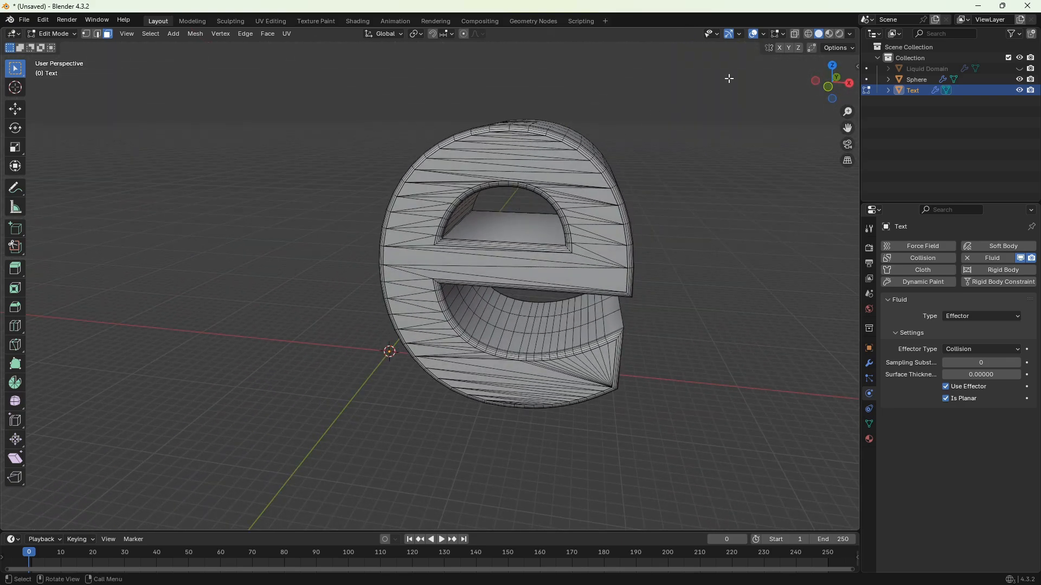
pyautogui.click(809, 35)
pyautogui.moveTo(697, 152); pyautogui.dragTo(706, 147, button='middle')
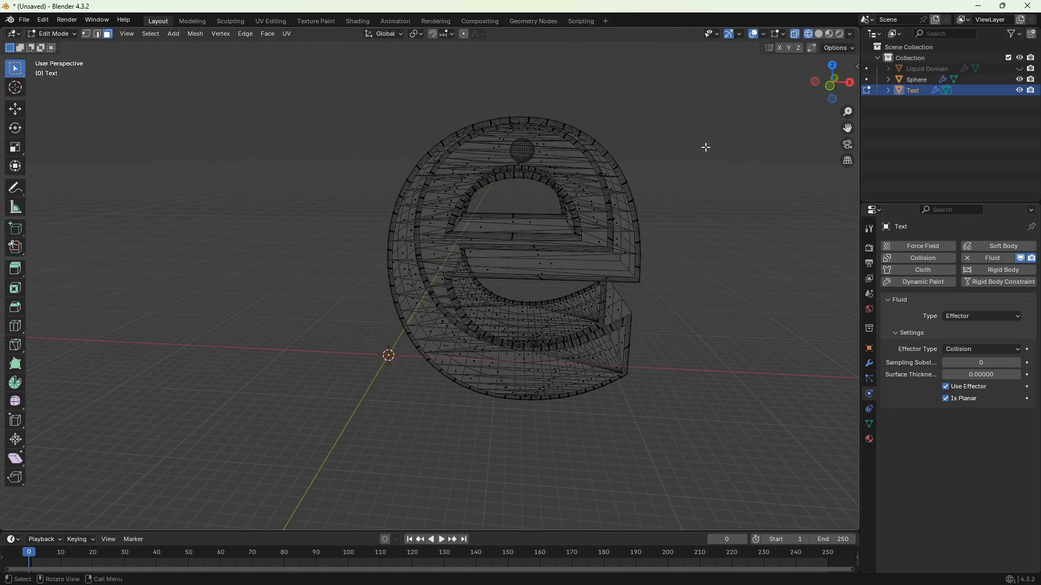
pyautogui.press('space')
pyautogui.press('space')
pyautogui.moveTo(168, 552); pyautogui.dragTo(28, 552)
# Unhide the liquid domain and replay the simulation, returning to the first frame.
pyautogui.click(1019, 68)
pyautogui.press('space')
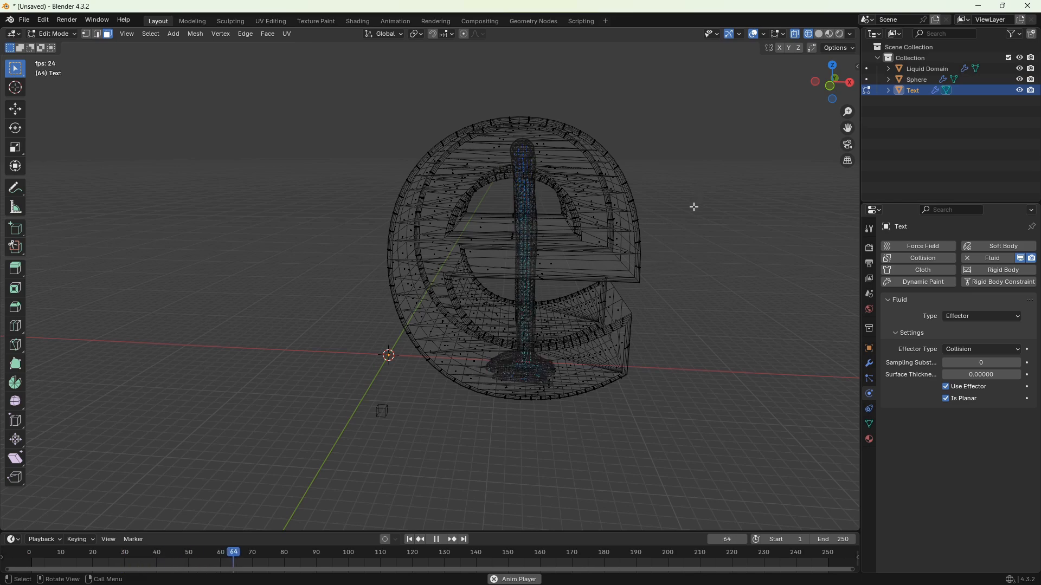
pyautogui.moveTo(687, 212); pyautogui.dragTo(685, 208, button='middle')
pyautogui.press('space')
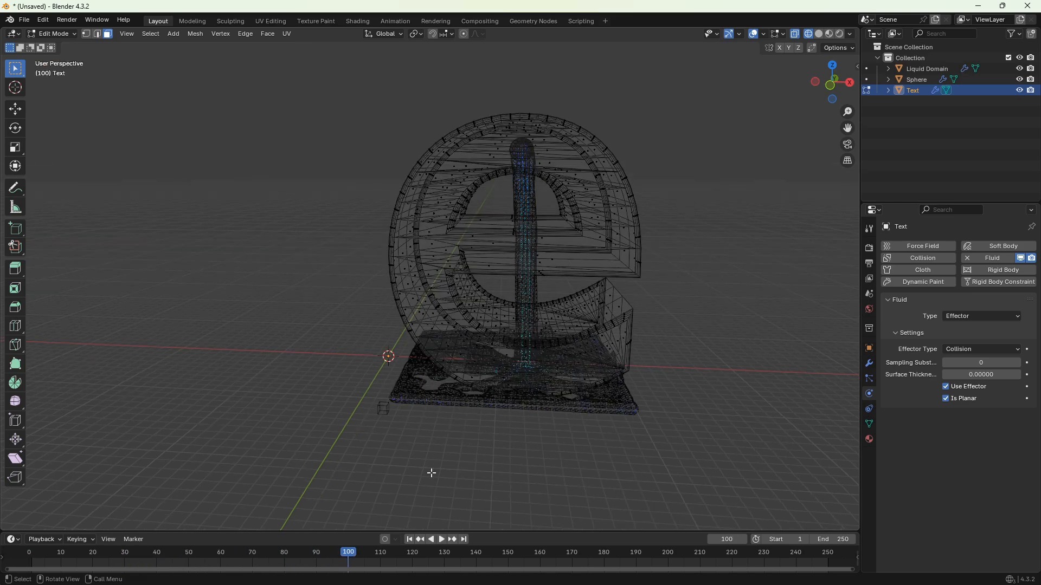
pyautogui.click(410, 539)
# Set the liquid domain's Resolution Divisions to 125.
pyautogui.click(916, 69)
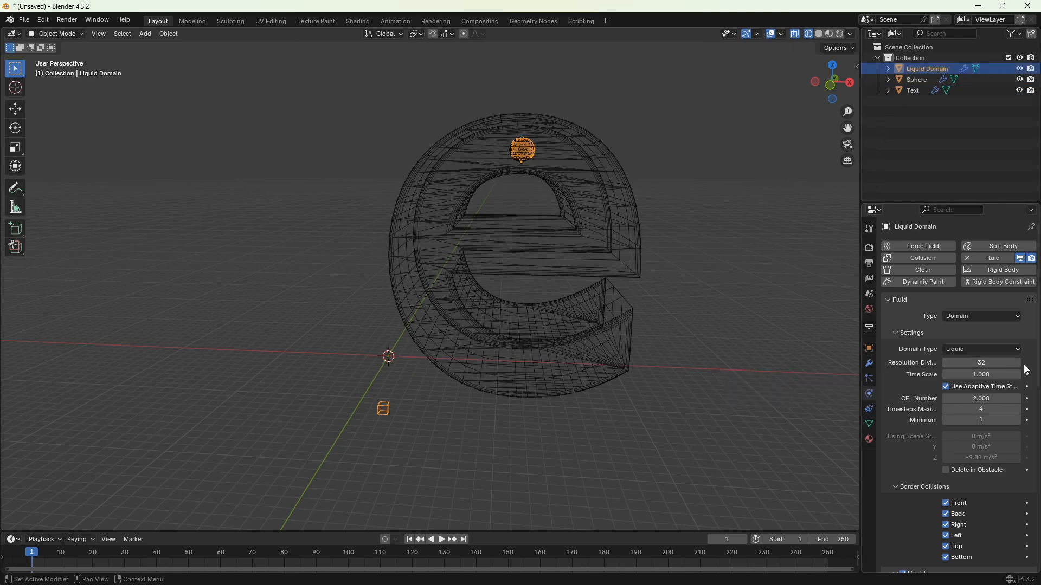
pyautogui.click(978, 363)
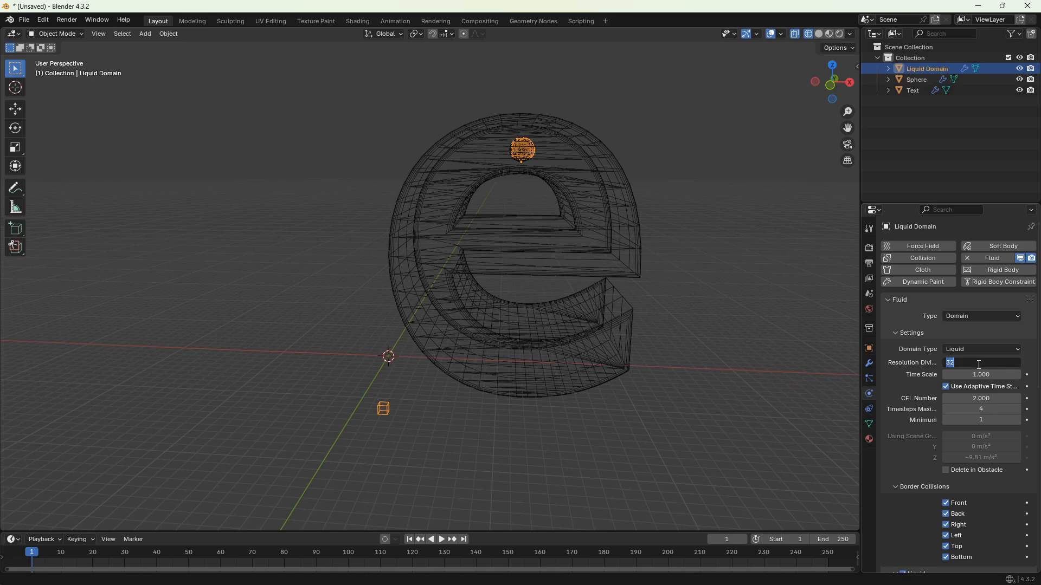
pyautogui.write('125')
pyautogui.press('Return')
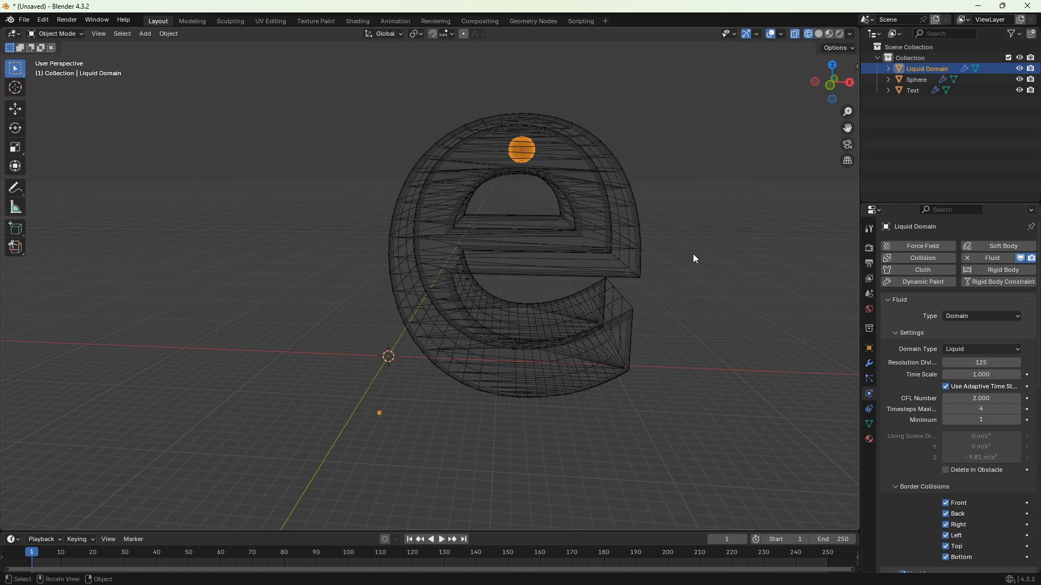
# Play the simulation and examine how the liquid flows inside the letter.
pyautogui.press('space')
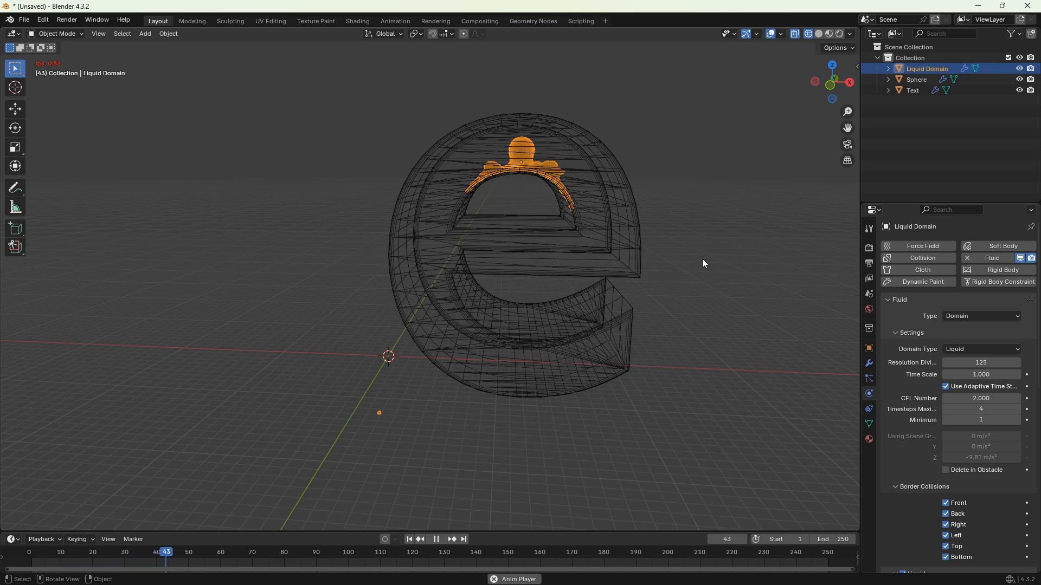
pyautogui.press('space')
pyautogui.moveTo(704, 279); pyautogui.dragTo(645, 416, button='middle')
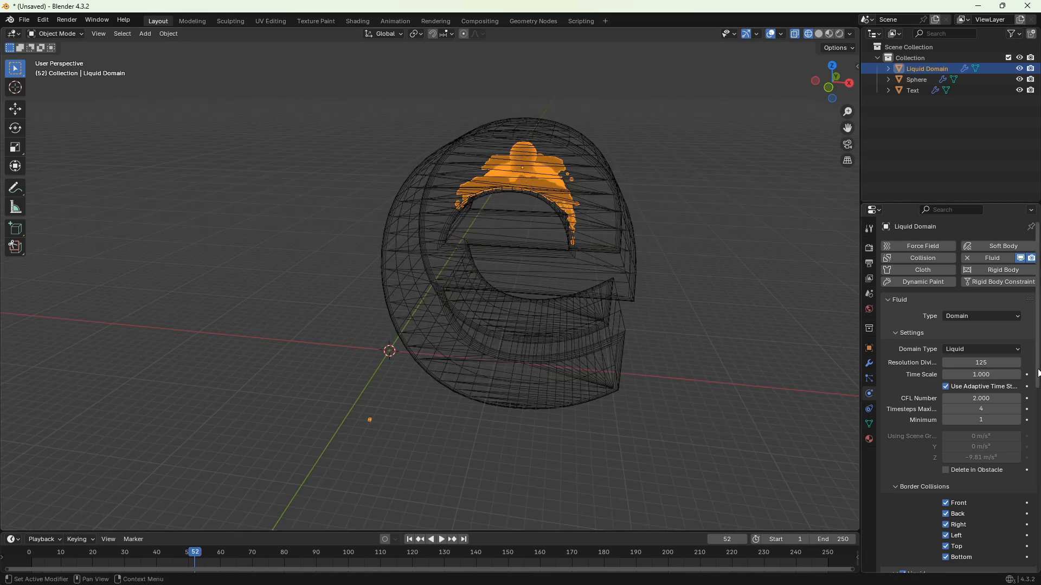
# Set the liquid domain's cache type to All and bake the whole simulation.
pyautogui.scroll(-12, 1038, 373)
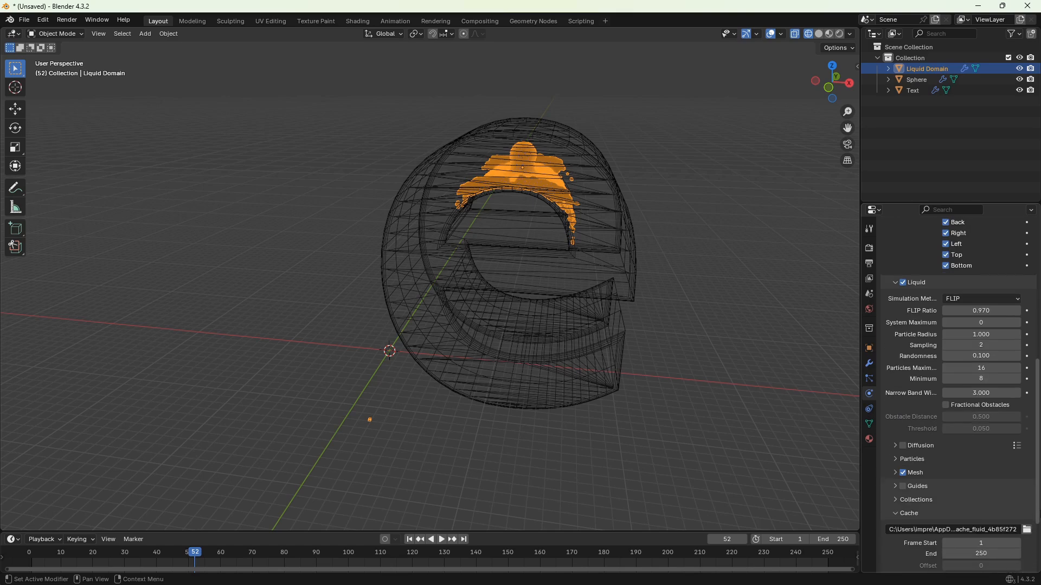
pyautogui.scroll(-5, 1036, 566)
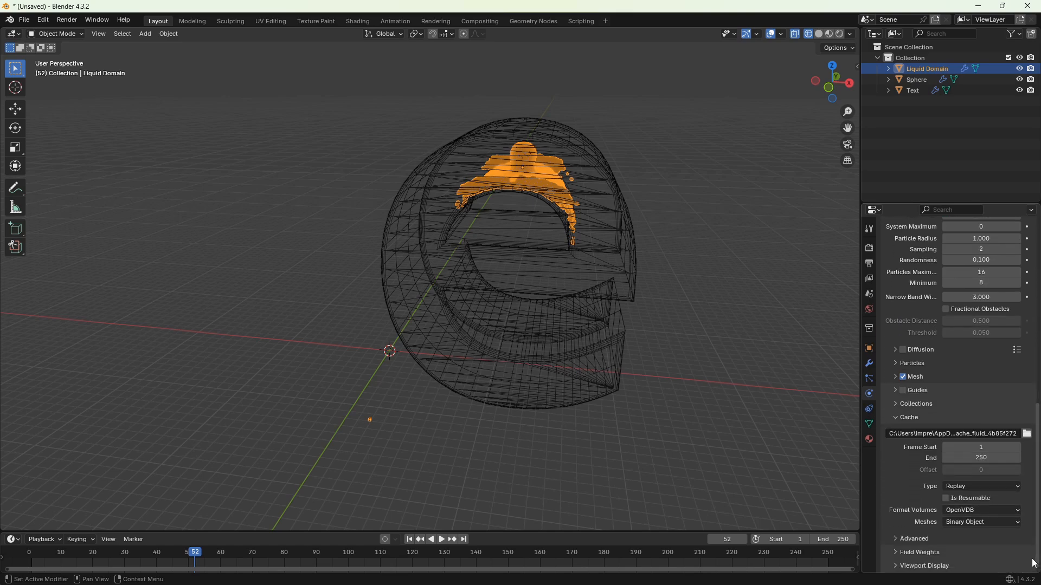
pyautogui.click(986, 486)
pyautogui.click(953, 523)
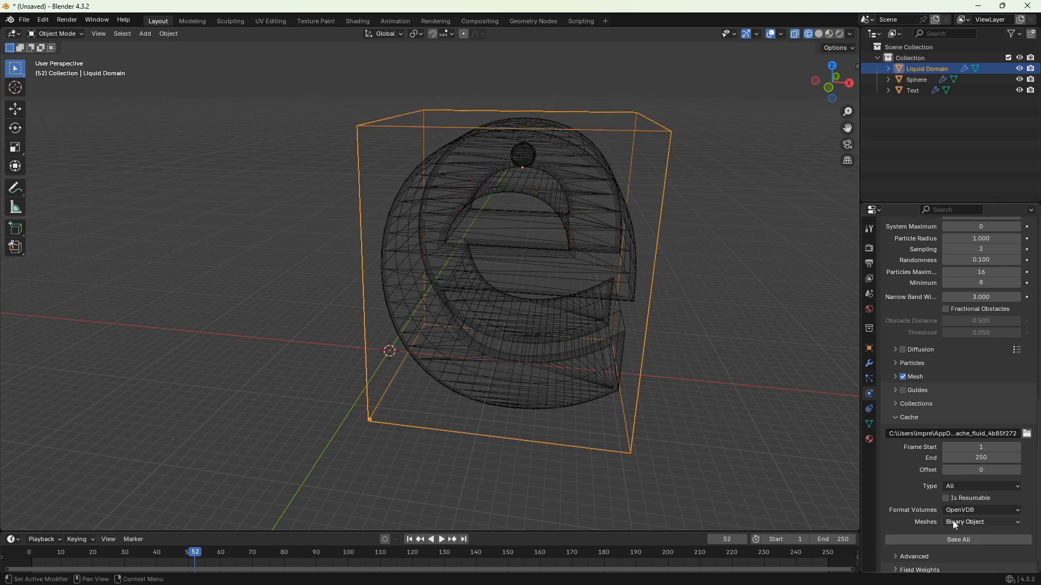
pyautogui.click(960, 540)
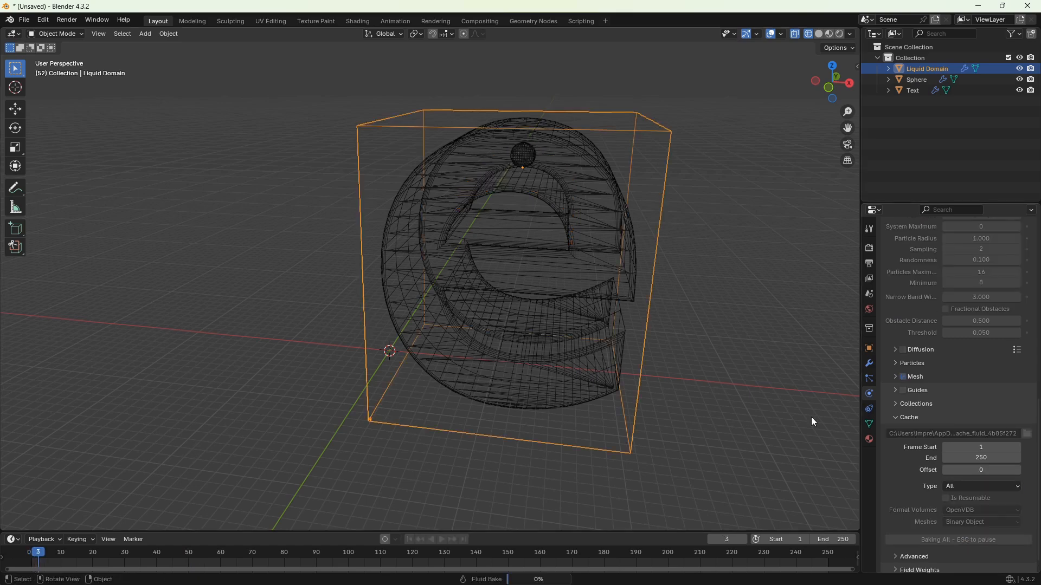
# Review the baked liquid by scrubbing and playing the timeline, stopping at frame 189.
pyautogui.moveTo(261, 557); pyautogui.dragTo(285, 557)
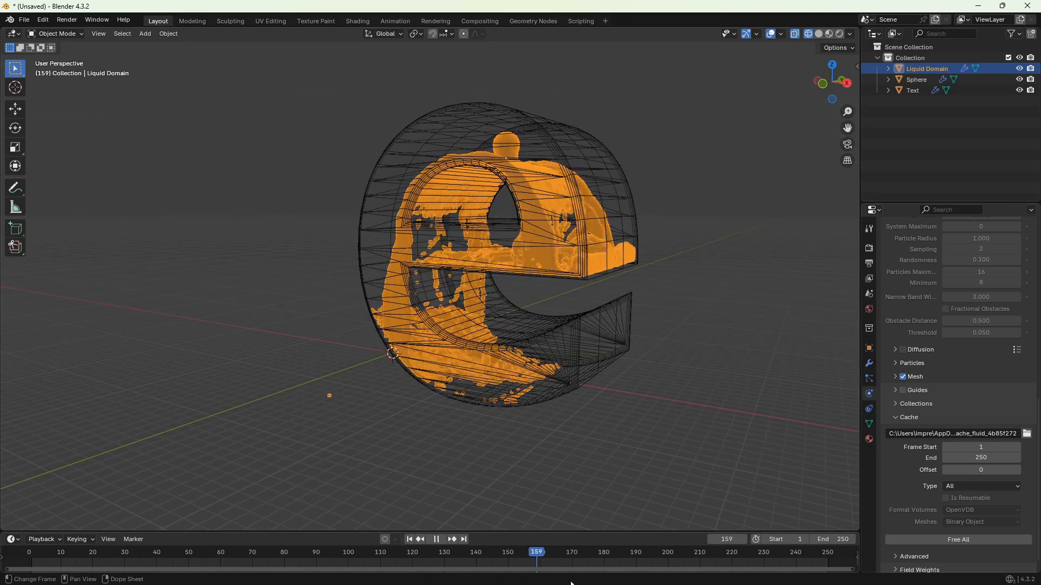
pyautogui.moveTo(739, 564)
pyautogui.mouseDown()
pyautogui.moveTo(768, 561)
pyautogui.moveTo(631, 560)
pyautogui.mouseUp()
pyautogui.press('space')
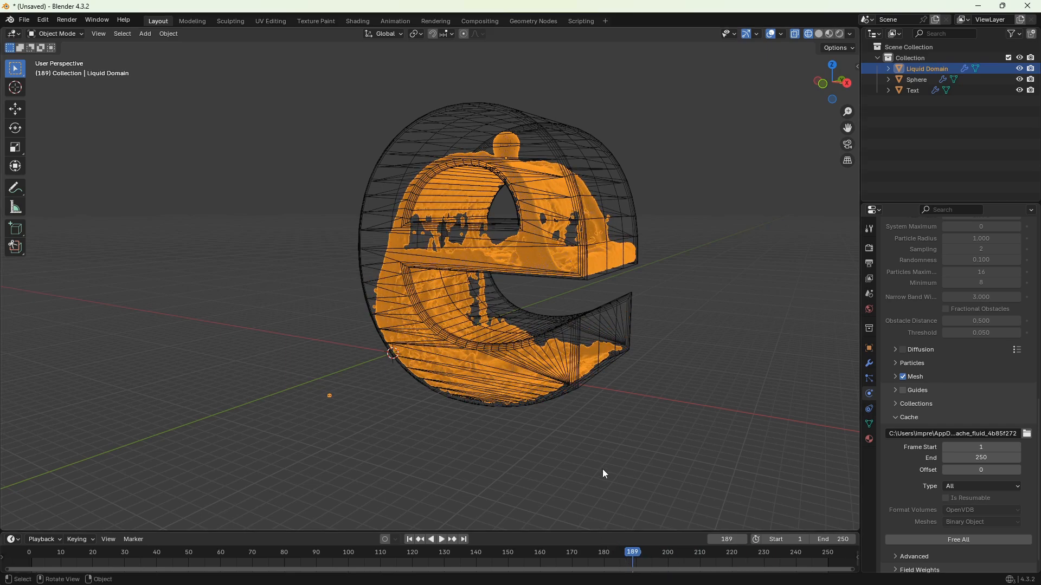
# Switch to solid shading, add a plane and scale it up into a large floor around the letter.
pyautogui.click(818, 34)
pyautogui.moveTo(698, 232); pyautogui.dragTo(720, 238, button='middle')
pyautogui.hotkey('shift', 'a')
pyautogui.moveTo(543, 370)
pyautogui.click(668, 369)
pyautogui.press('s')
pyautogui.click(600, 198)
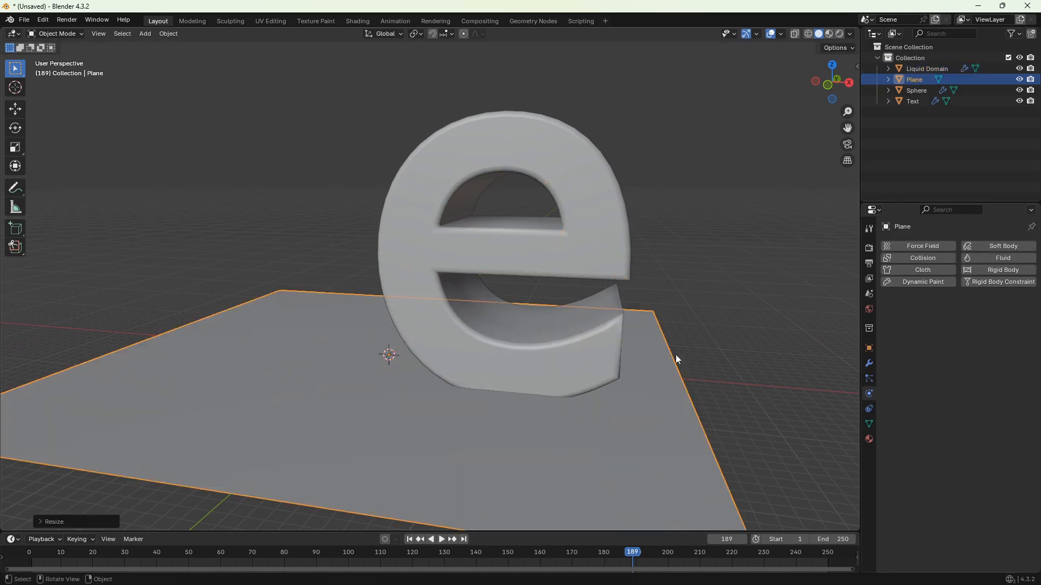
# Lower the floor plane along Z so it sits beneath the letter.
pyautogui.scroll(-3, 603, 203)
pyautogui.press('g')
pyautogui.press('z')
pyautogui.click(595, 362)
pyautogui.moveTo(596, 355); pyautogui.dragTo(704, 374)
# Duplicate the floor plane and rotate the copy 90 degrees about the X axis.
pyautogui.moveTo(704, 374); pyautogui.dragTo(591, 372, button='middle')
pyautogui.hotkey('shift', 'd')
pyautogui.write('rx90')
pyautogui.press('Return')
# Move the vertical plane along Y behind the letter and raise it along Z to form a backdrop wall.
pyautogui.press('g')
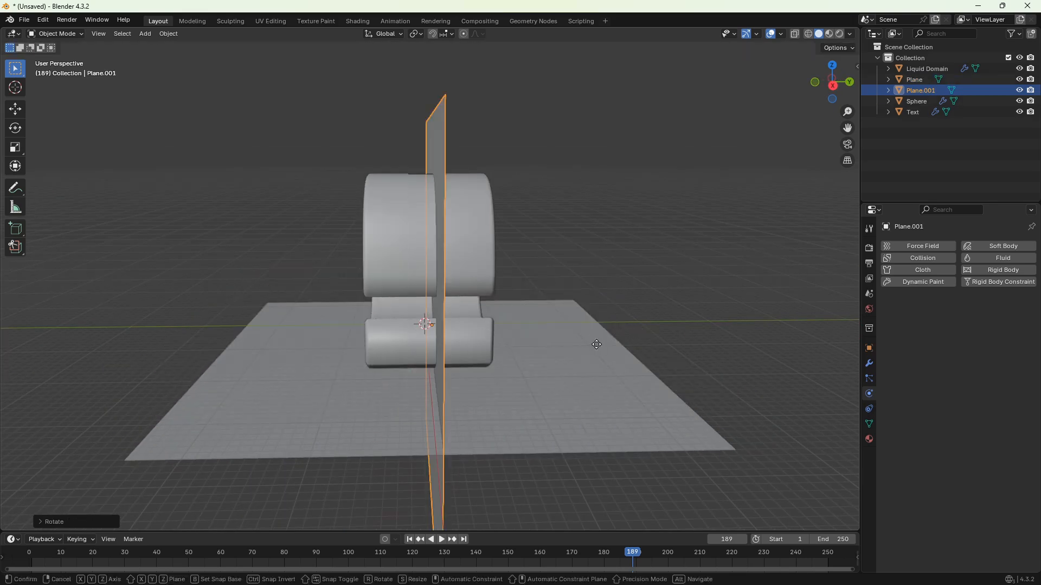
pyautogui.press('y')
pyautogui.click(859, 373)
pyautogui.press('KP_3')
pyautogui.press('g')
pyautogui.press('z')
pyautogui.click(778, 161)
pyautogui.moveTo(741, 277); pyautogui.dragTo(691, 329, button='middle')
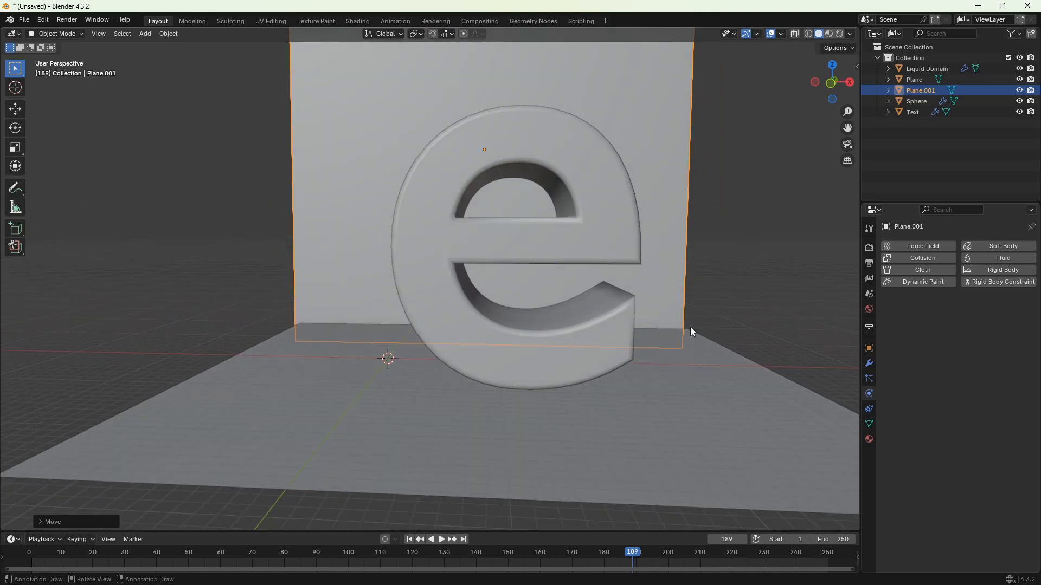
# Show the scene in rendered shading, lit by the viewport HDRI instead of the scene world.
pyautogui.click(840, 34)
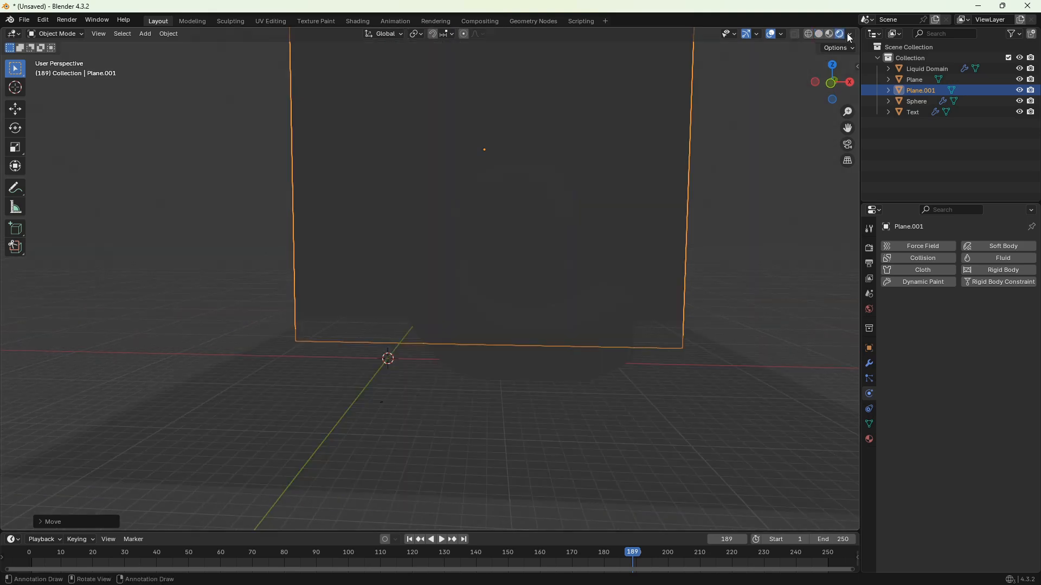
pyautogui.click(849, 33)
pyautogui.click(804, 96)
pyautogui.moveTo(732, 197); pyautogui.dragTo(728, 203, button='middle')
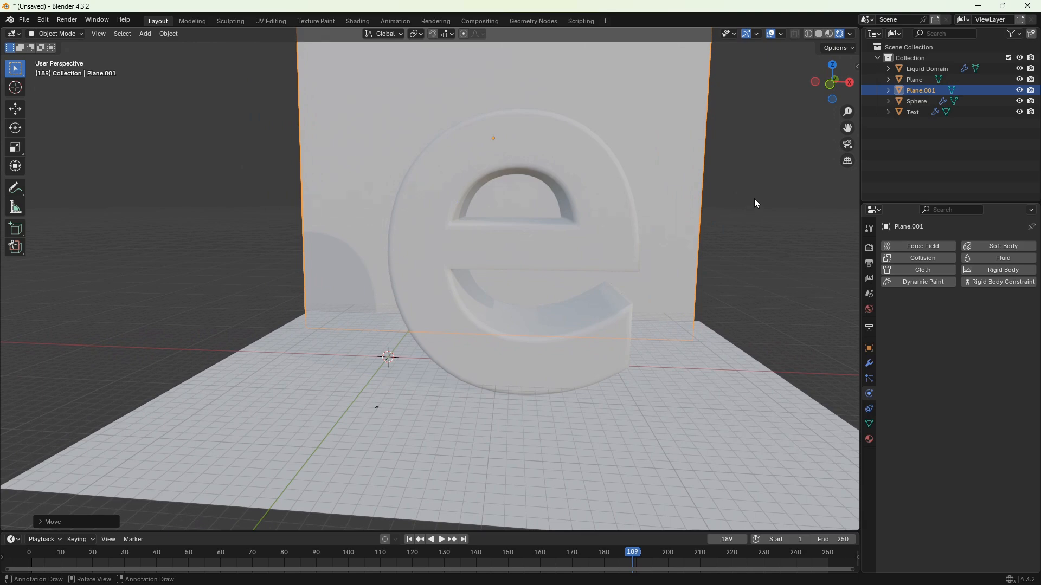
# Give the backdrop plane a new material with a red base color and lower its roughness.
pyautogui.click(869, 439)
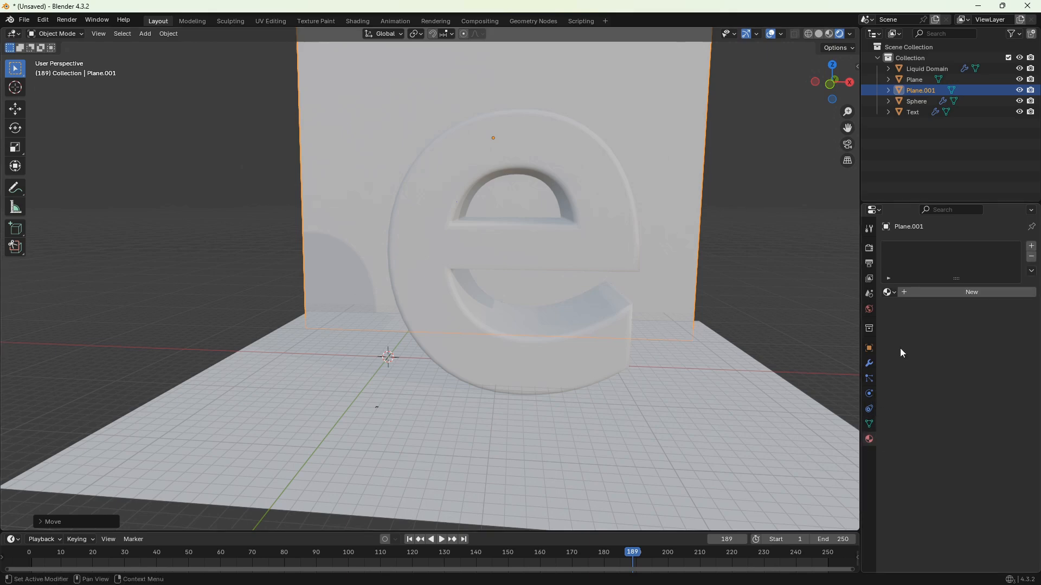
pyautogui.click(933, 294)
pyautogui.click(967, 361)
pyautogui.click(963, 264)
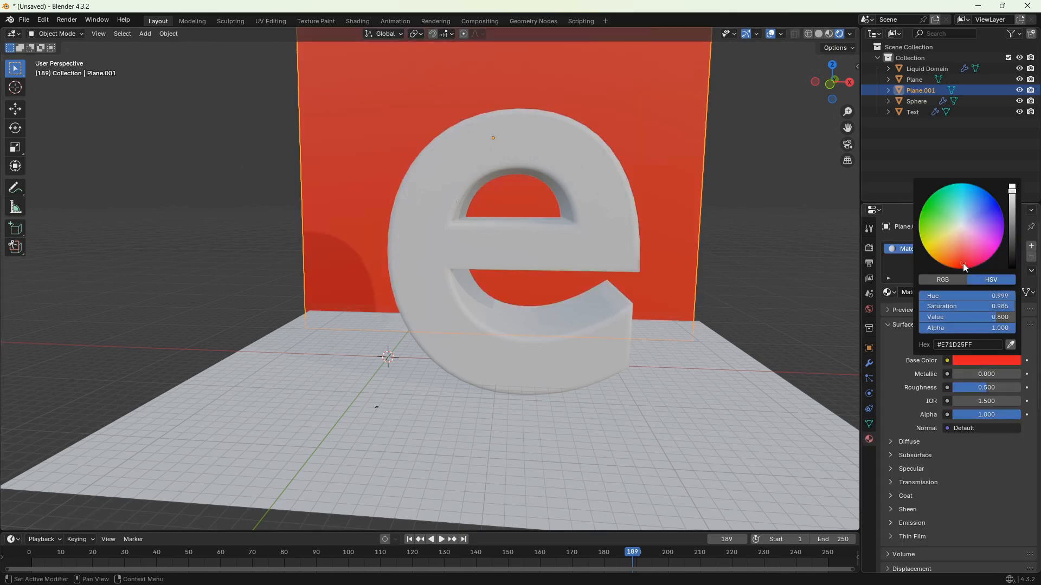
pyautogui.moveTo(982, 388)
pyautogui.mouseDown()
pyautogui.moveTo(957, 388)
pyautogui.moveTo(965, 388)
pyautogui.mouseUp()
# Give the floor plane a new material with a red base color and a roughness of 0.240, then deselect it.
pyautogui.click(727, 390)
pyautogui.click(959, 292)
pyautogui.click(965, 360)
pyautogui.click(961, 264)
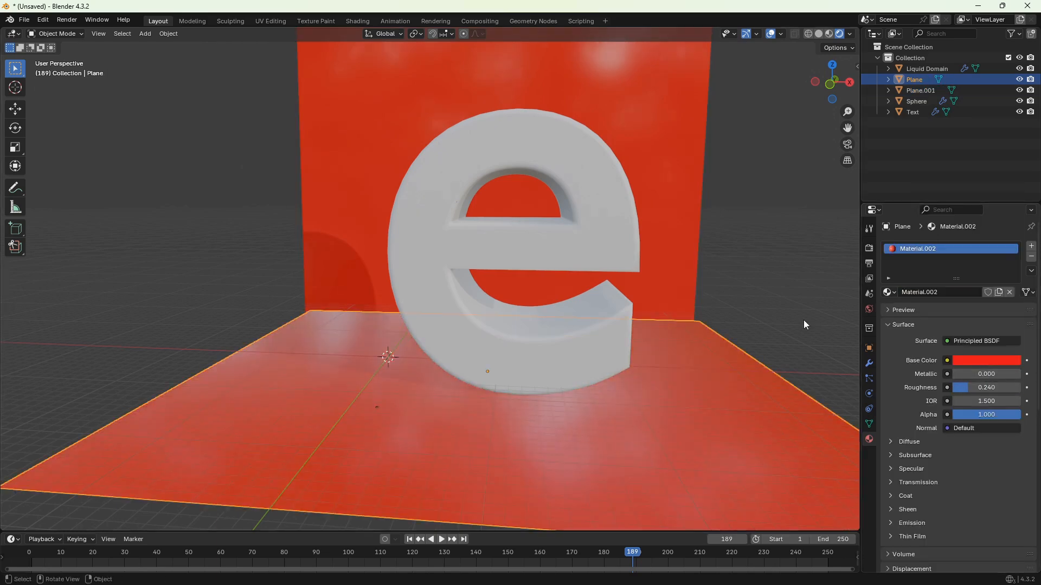
pyautogui.click(766, 307)
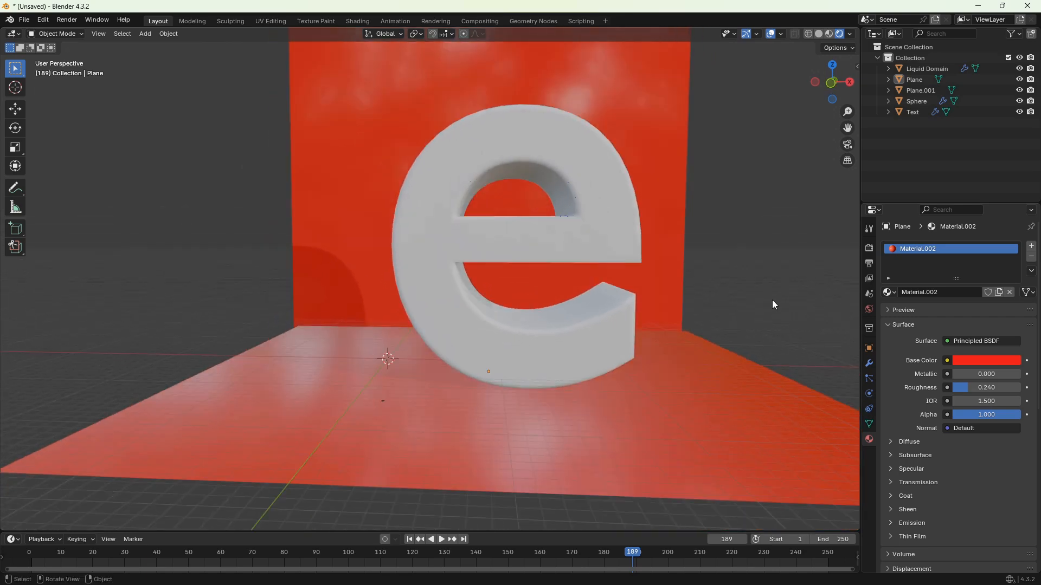
# Give the letter "e" a new material with a Glass BSDF surface and roughness 0.
pyautogui.click(619, 240)
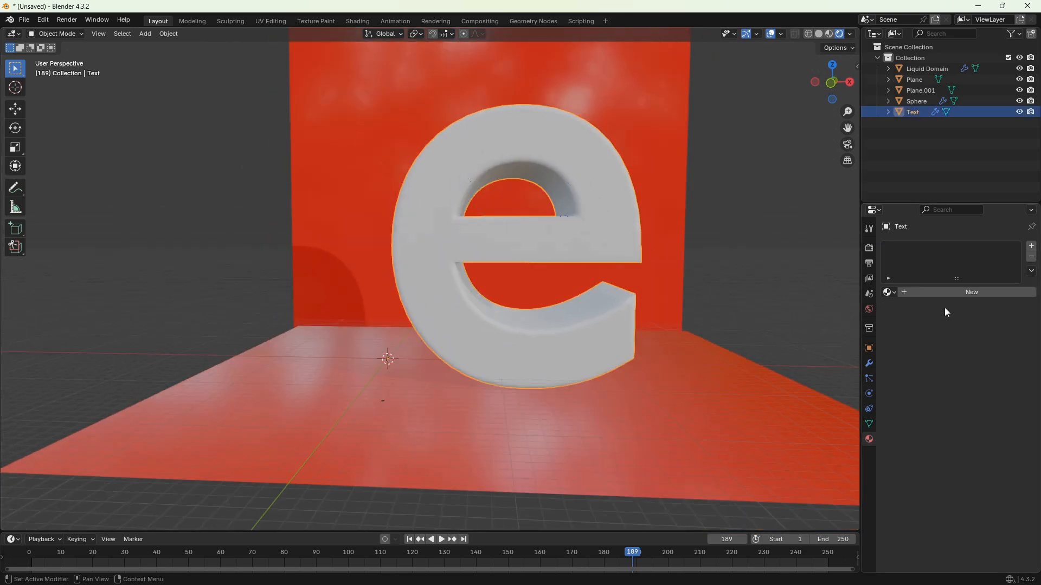
pyautogui.click(952, 293)
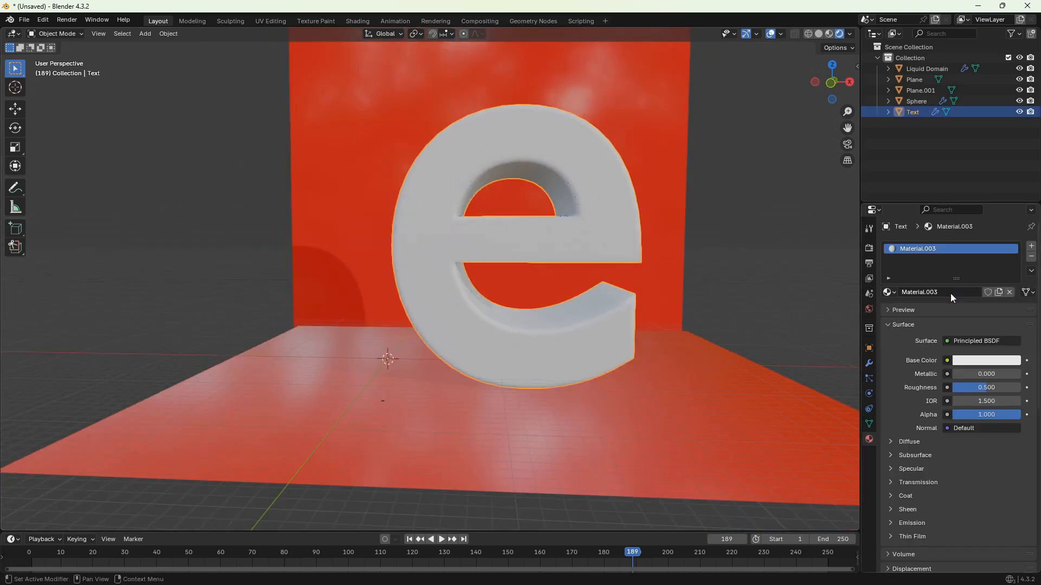
pyautogui.click(964, 342)
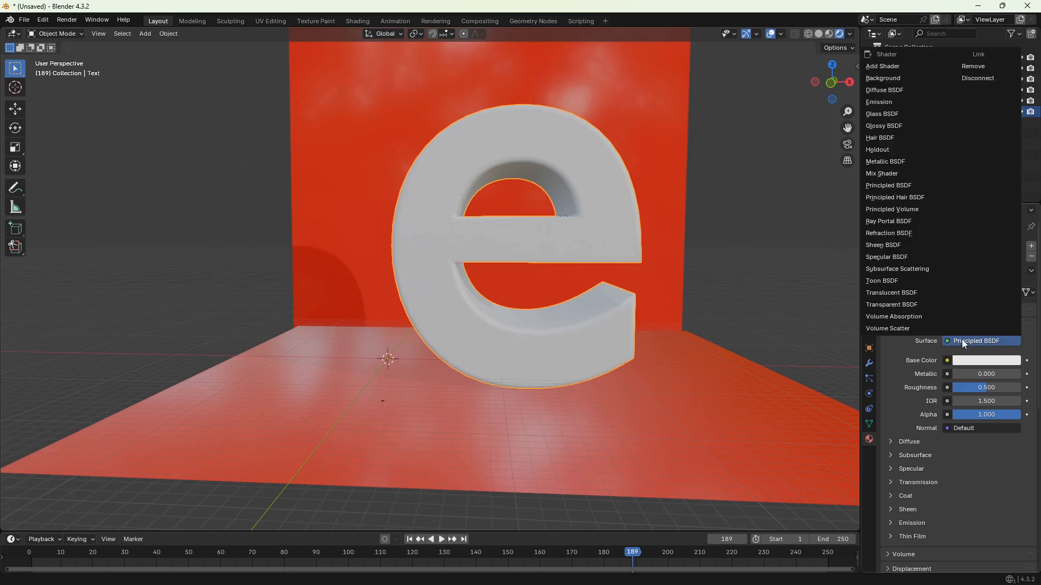
pyautogui.click(886, 114)
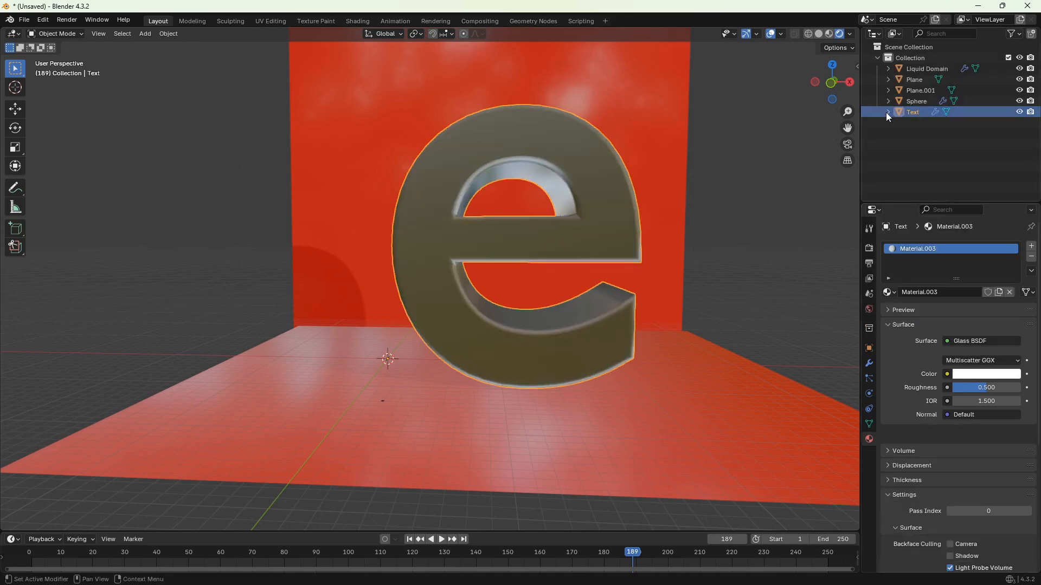
pyautogui.moveTo(985, 394); pyautogui.dragTo(954, 394)
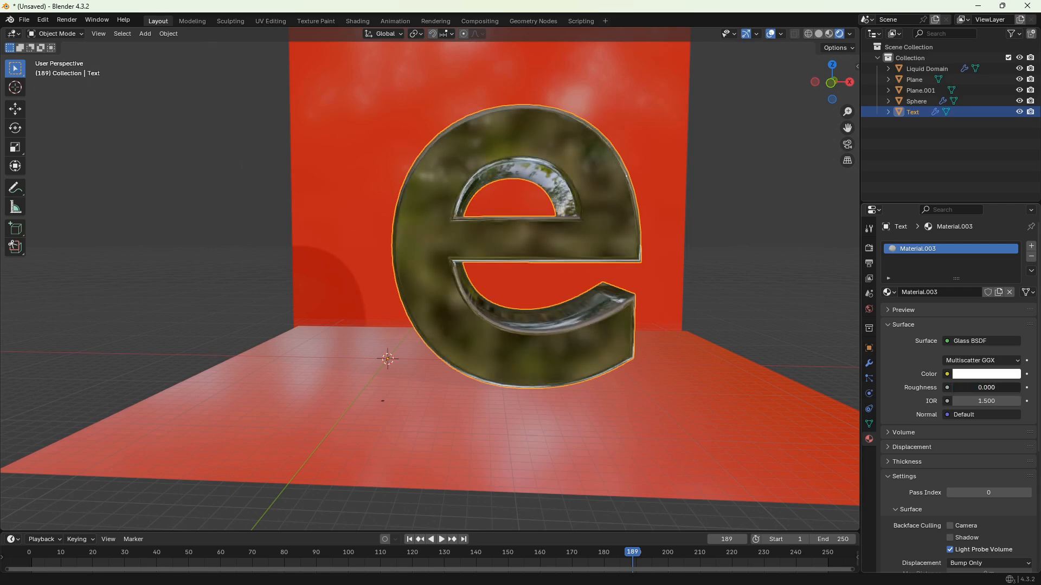
pyautogui.moveTo(724, 287); pyautogui.dragTo(703, 284, button='middle')
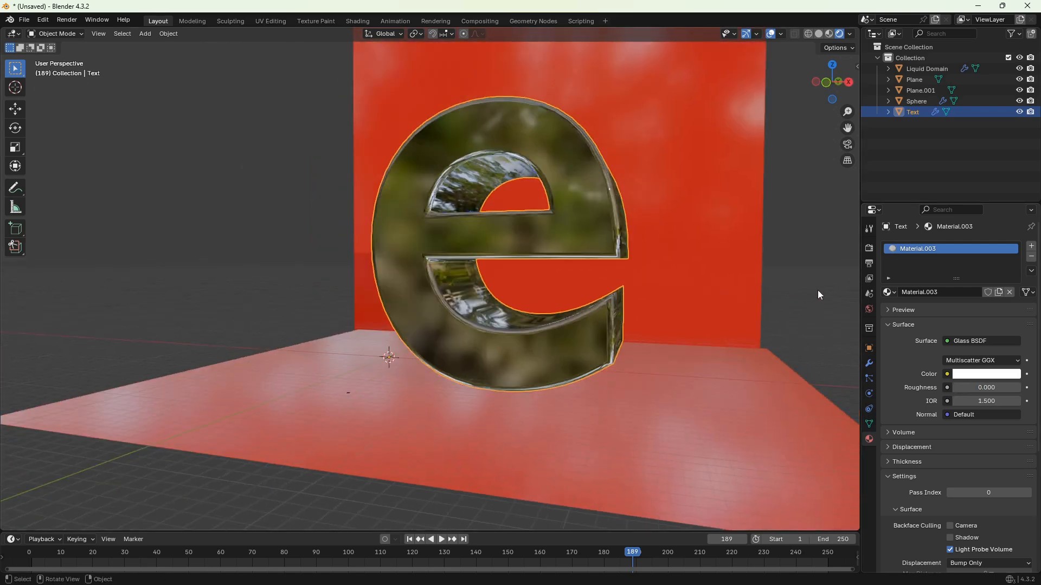
# Switch the render engine to Cycles and set its device to GPU Compute.
pyautogui.click(870, 248)
pyautogui.click(963, 247)
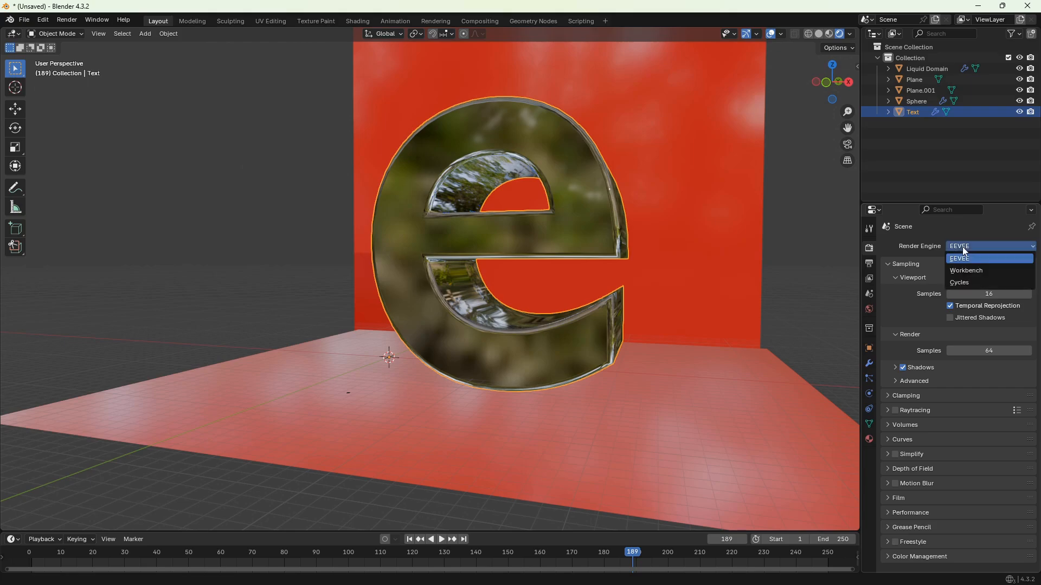
pyautogui.click(958, 282)
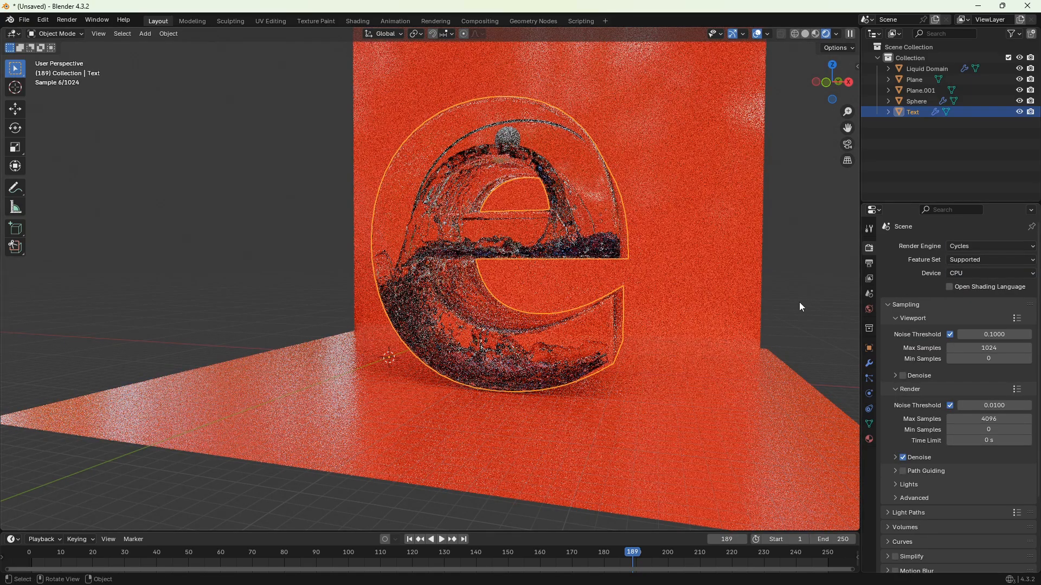
pyautogui.click(968, 273)
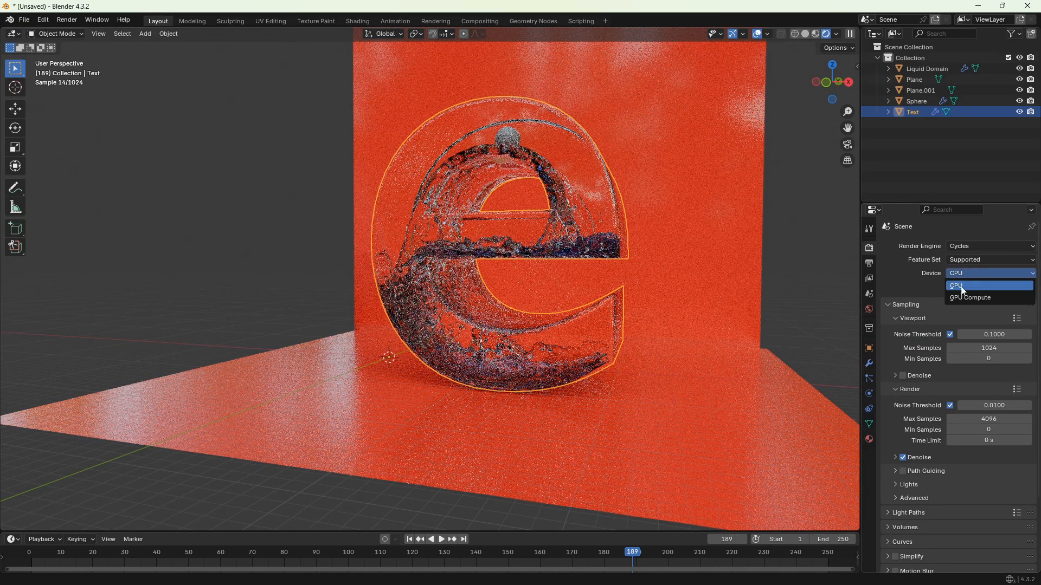
pyautogui.click(957, 298)
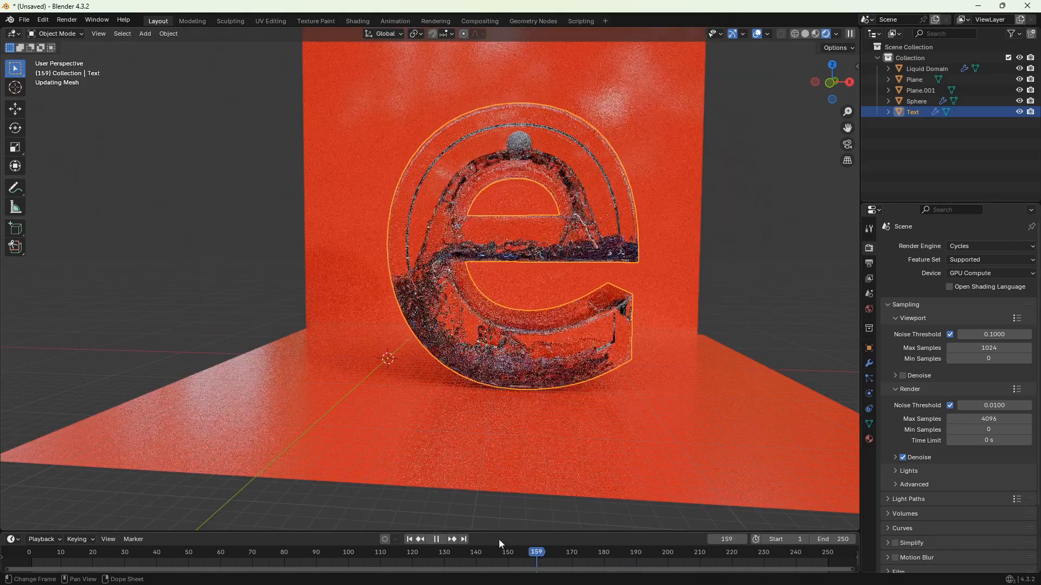
# Scrub and play the animation, stopping at frame 130, to preview the liquid in Cycles.
pyautogui.moveTo(499, 541); pyautogui.dragTo(387, 543)
pyautogui.press('space')
pyautogui.press('space')
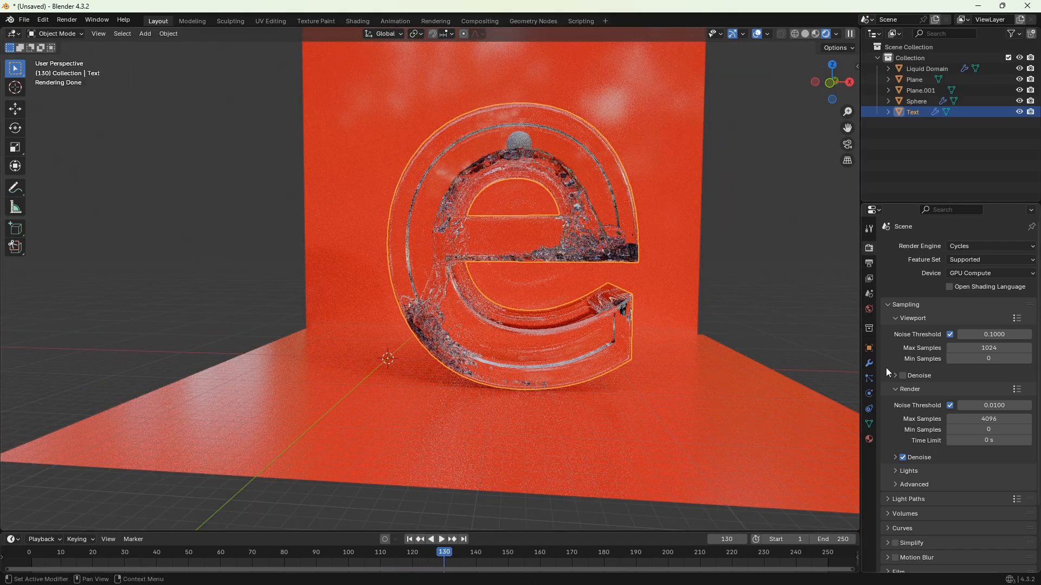
# Enable viewport denoising and set the viewport sampling to 400 max samples with a noise threshold of 0.01.
pyautogui.click(902, 377)
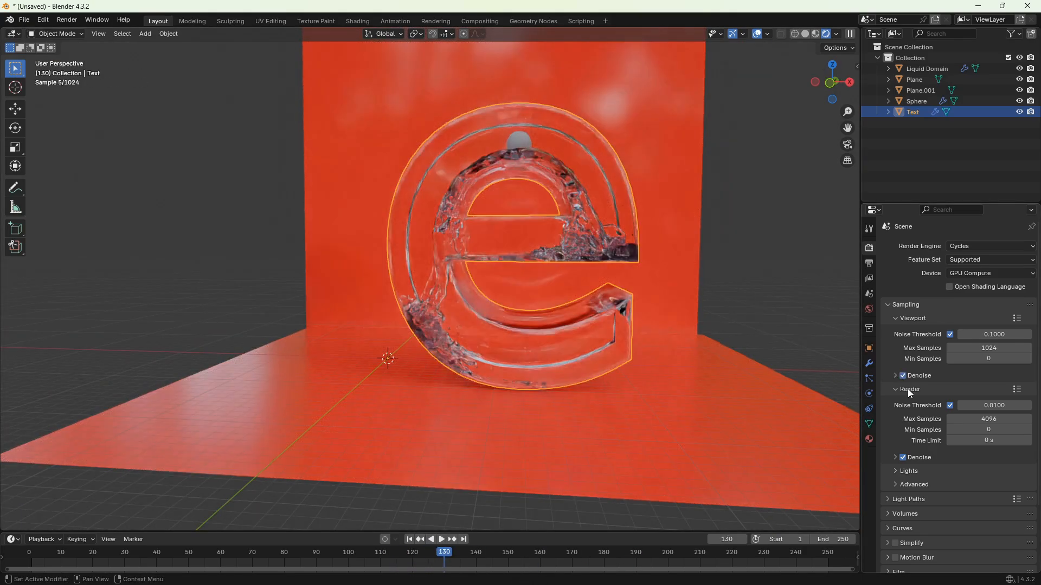
pyautogui.click(976, 347)
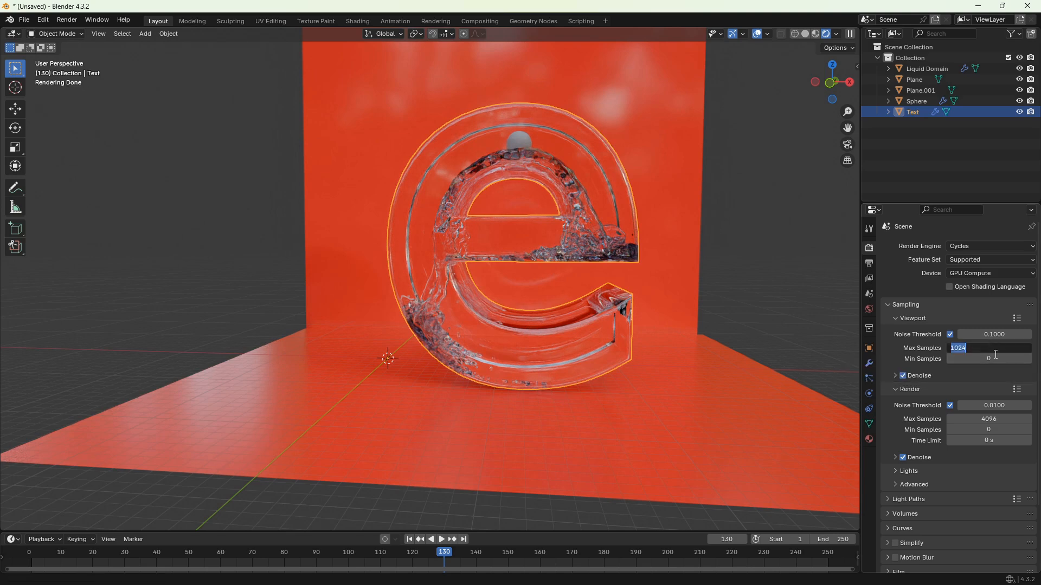
pyautogui.write('400')
pyautogui.press('Return')
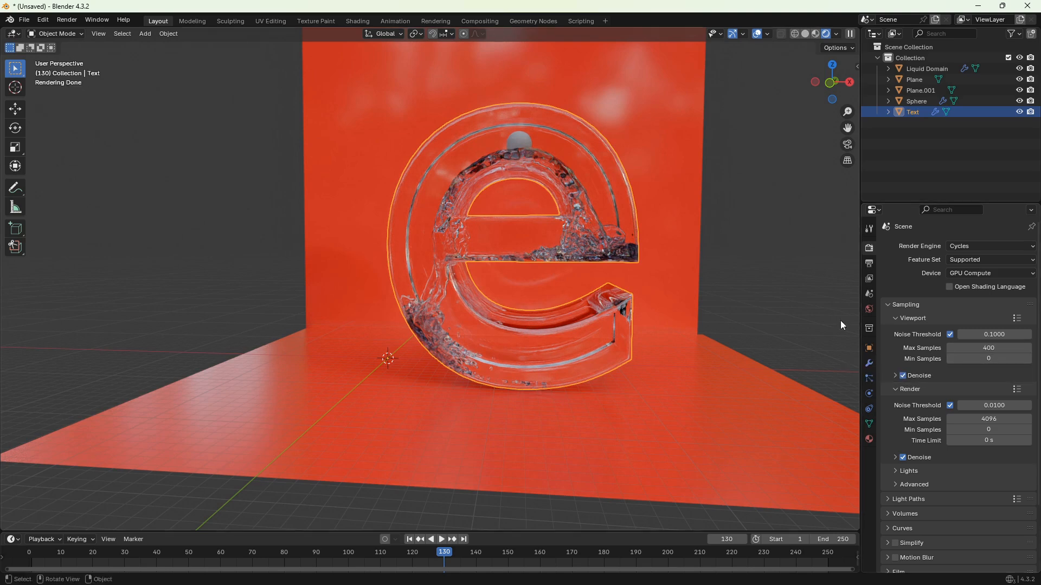
pyautogui.click(989, 335)
pyautogui.write('0')
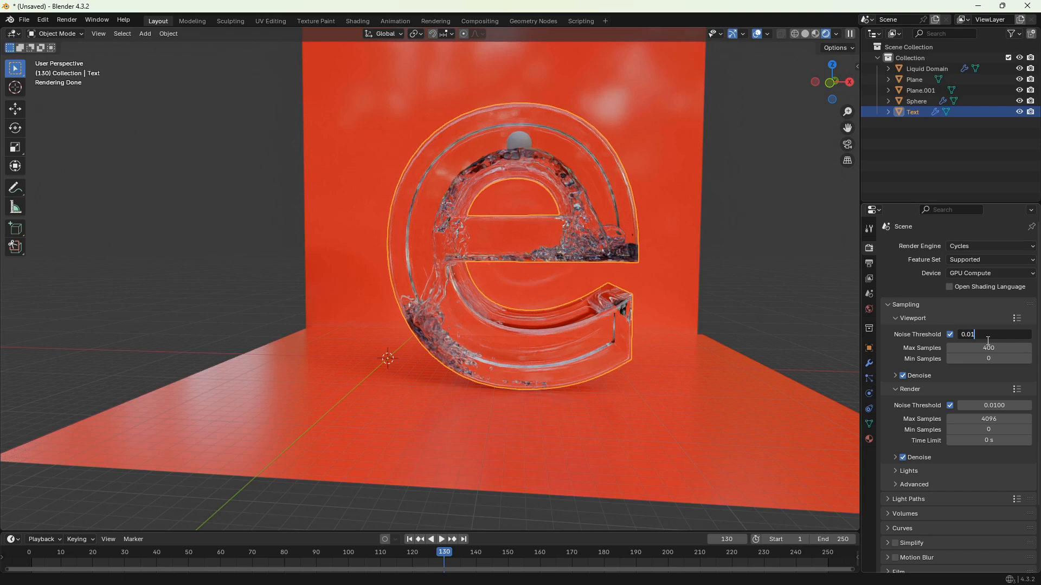
pyautogui.write('.01')
pyautogui.press('Return')
# Play the animation briefly and move to frame 91 to check the liquid inside the letter.
pyautogui.press('space')
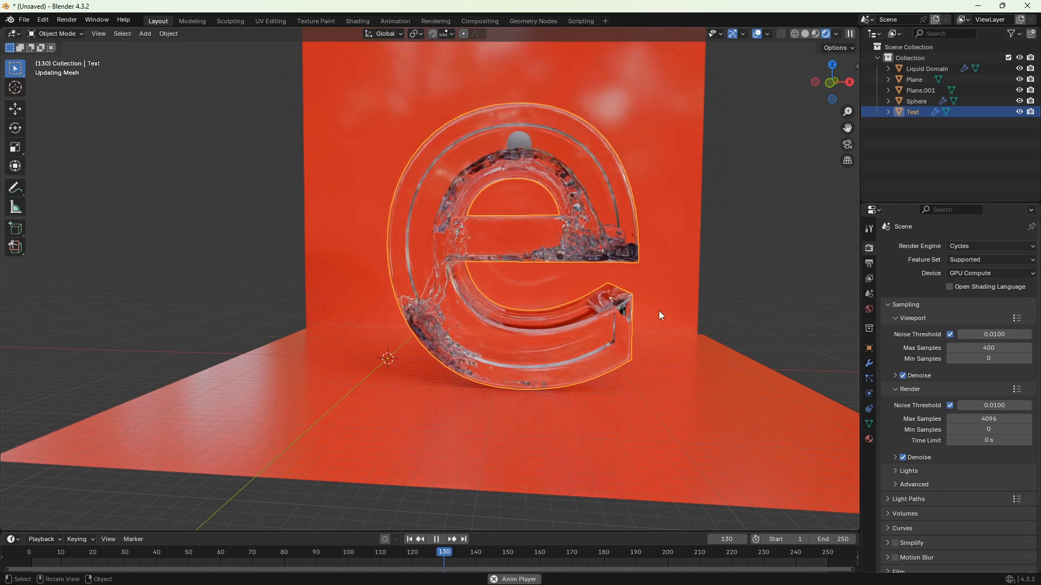
pyautogui.press('space')
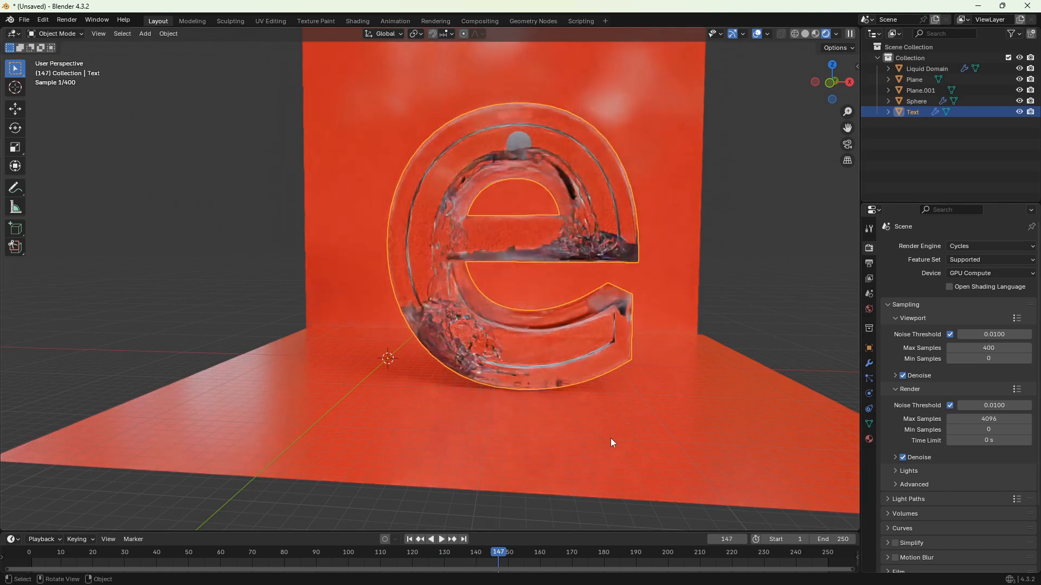
pyautogui.moveTo(489, 555); pyautogui.dragTo(320, 540)
pyautogui.moveTo(441, 482)
pyautogui.mouseDown(button='middle')
pyautogui.moveTo(470, 480)
pyautogui.moveTo(442, 481)
pyautogui.mouseUp(button='middle')
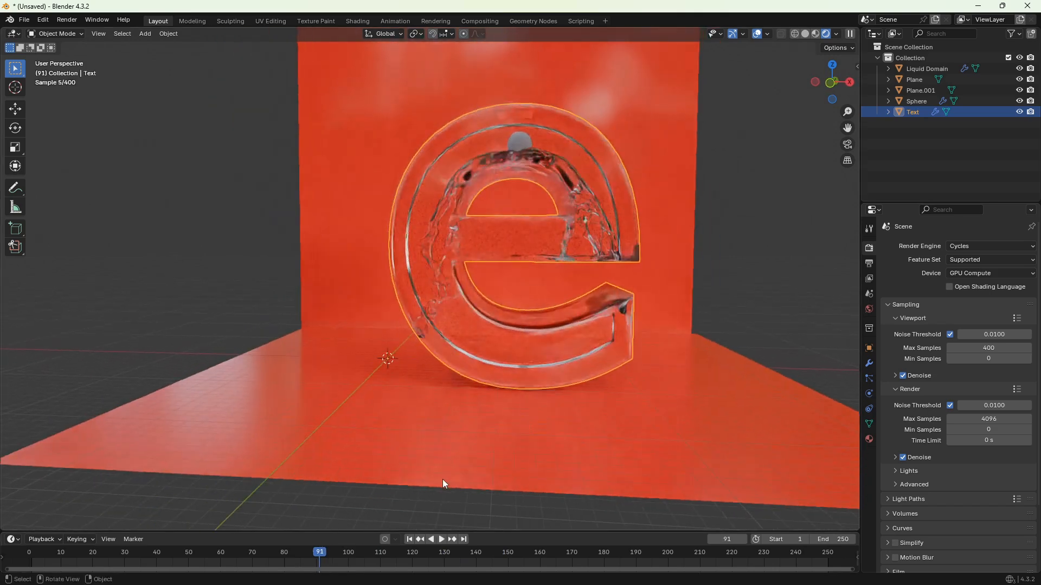
# Hide the inflow sphere in the viewport.
pyautogui.scroll(1, 488, 449)
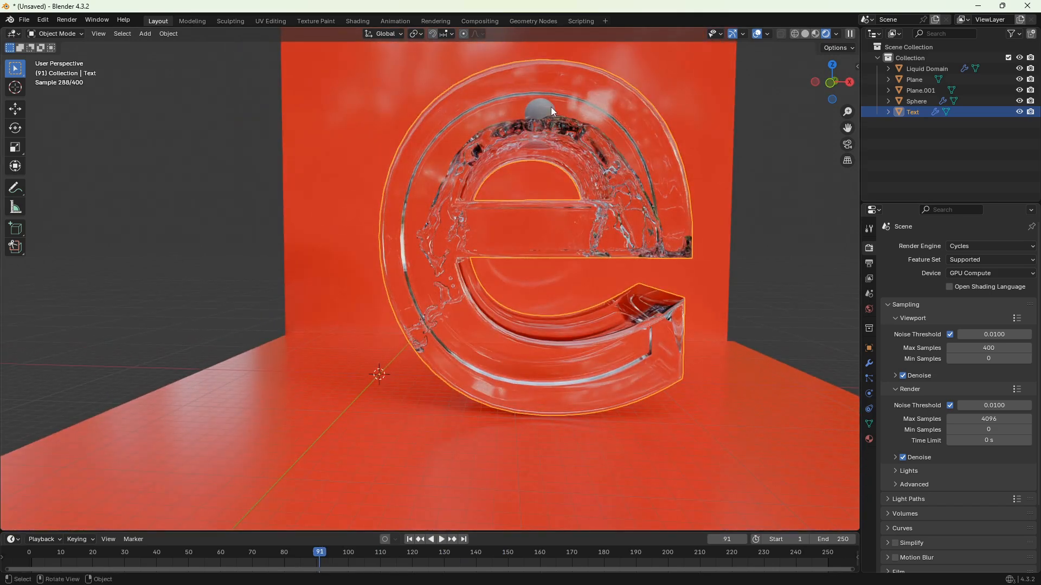
pyautogui.click(925, 102)
pyautogui.press('h')
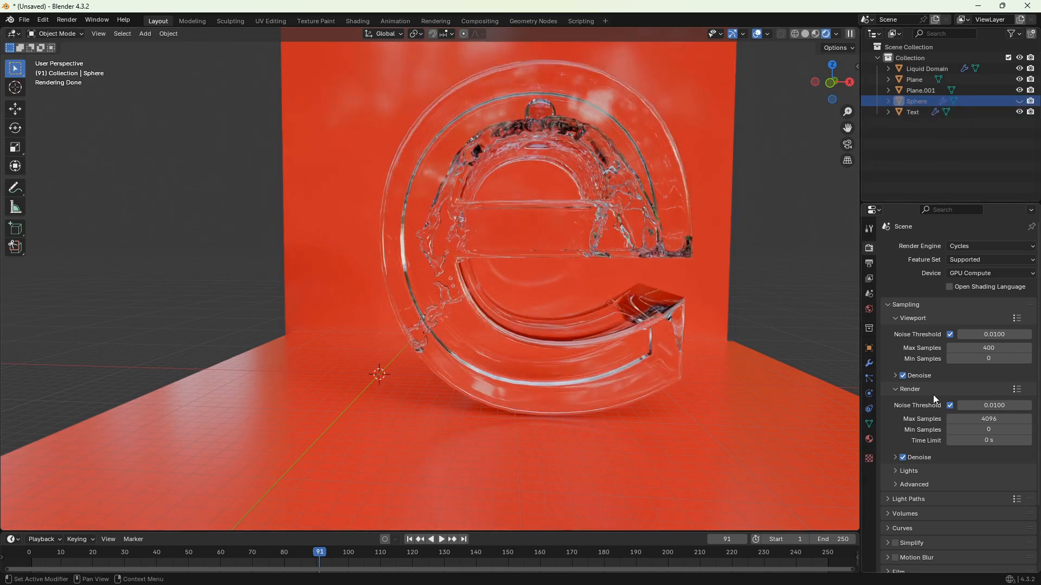
# Set the color management view transform to Khronos PBR Neutral.
pyautogui.scroll(-3, 932, 395)
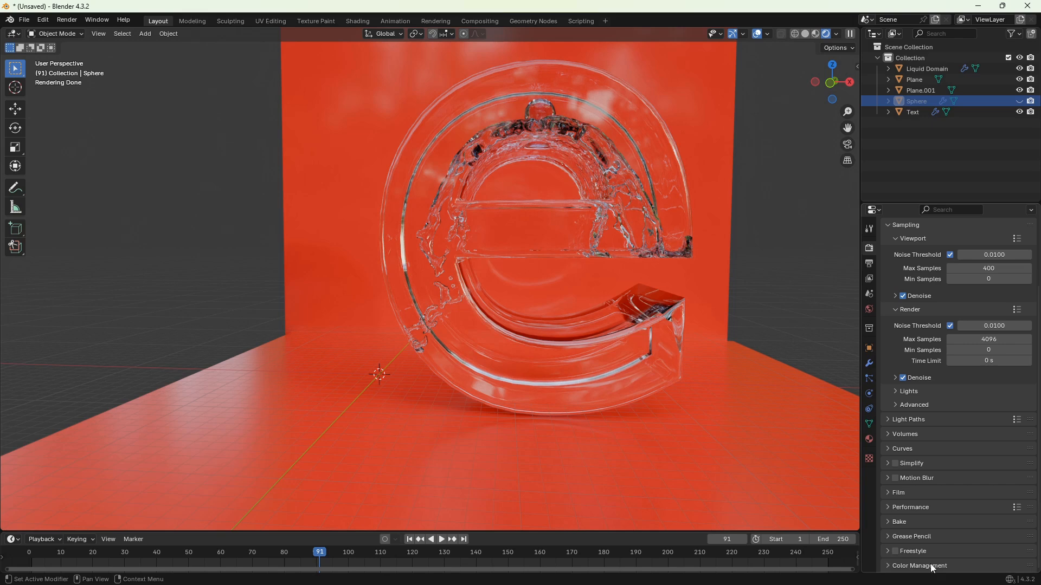
pyautogui.scroll(-5, 1016, 499)
pyautogui.click(982, 470)
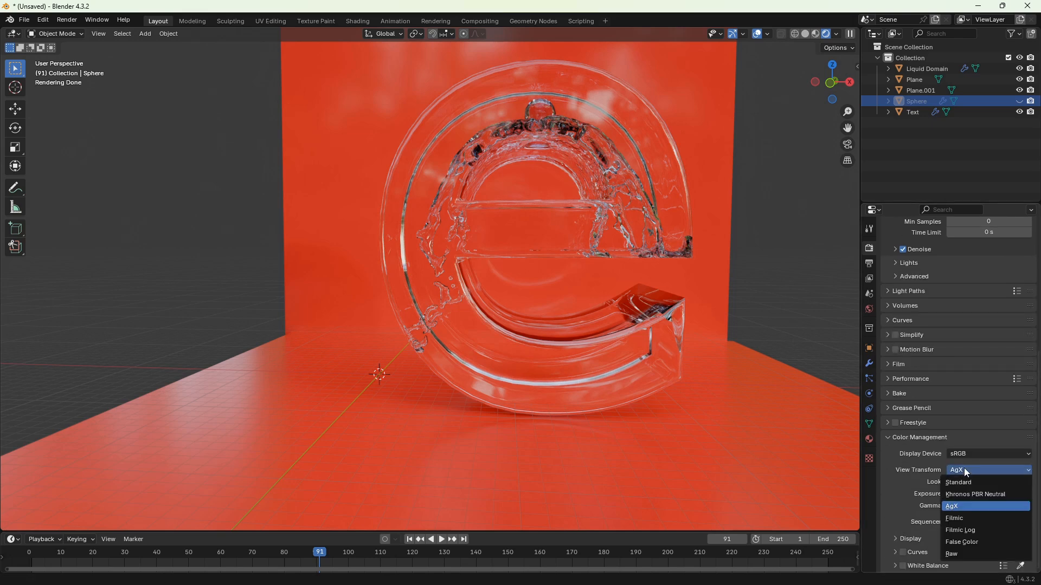
pyautogui.click(967, 496)
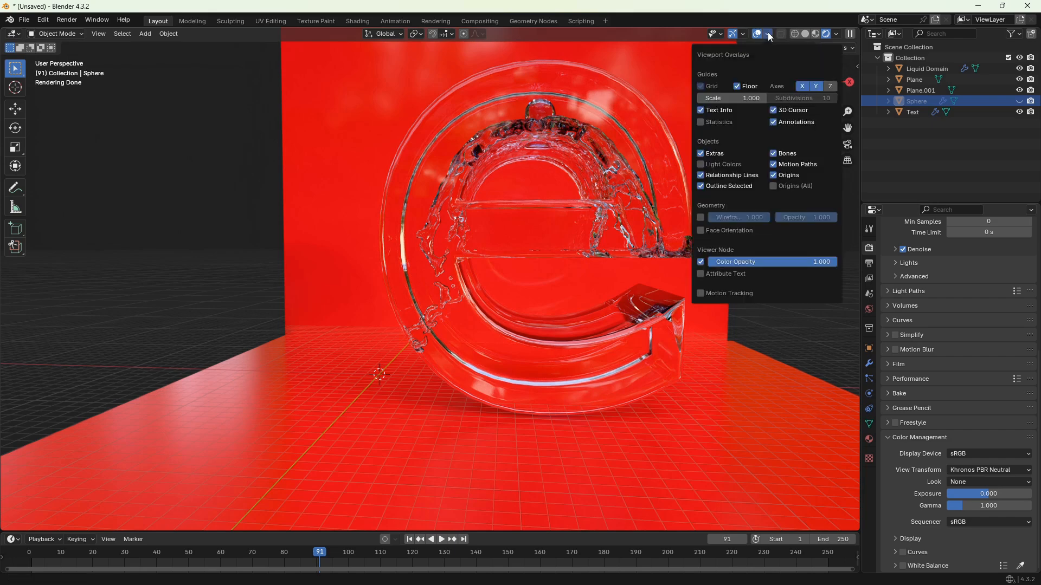
# Turn off the floor grid, X and Y axes, and 3D cursor in the viewport overlays.
pyautogui.click(737, 86)
pyautogui.click(802, 86)
pyautogui.click(816, 86)
pyautogui.click(773, 111)
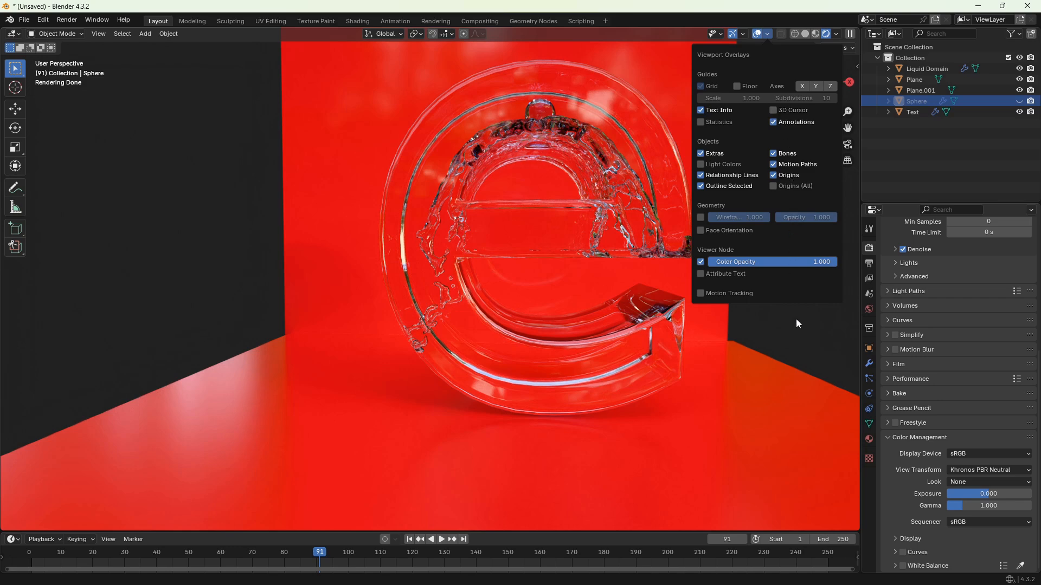
# Play the animation from frame 0 to review the liquid filling the glass letter.
pyautogui.moveTo(786, 299)
pyautogui.mouseDown(button='middle')
pyautogui.moveTo(766, 301)
pyautogui.moveTo(792, 308)
pyautogui.mouseUp(button='middle')
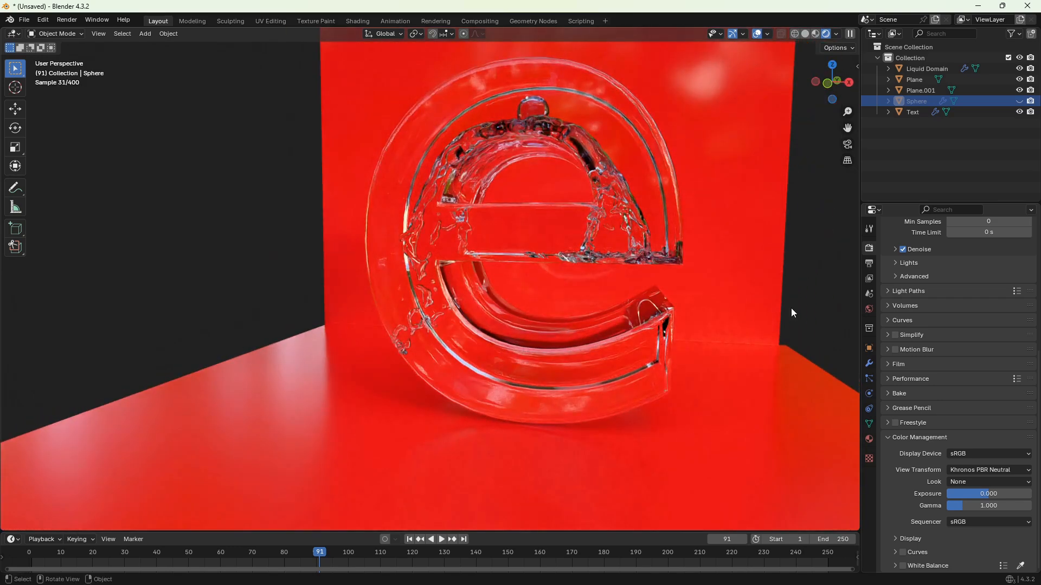
pyautogui.moveTo(327, 550); pyautogui.dragTo(38, 522)
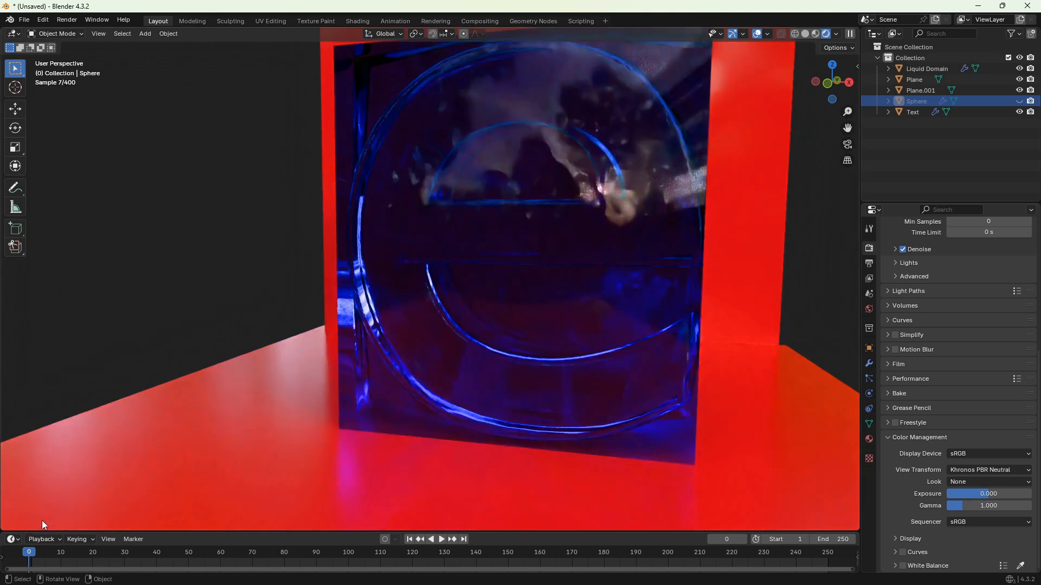
pyautogui.press('space')
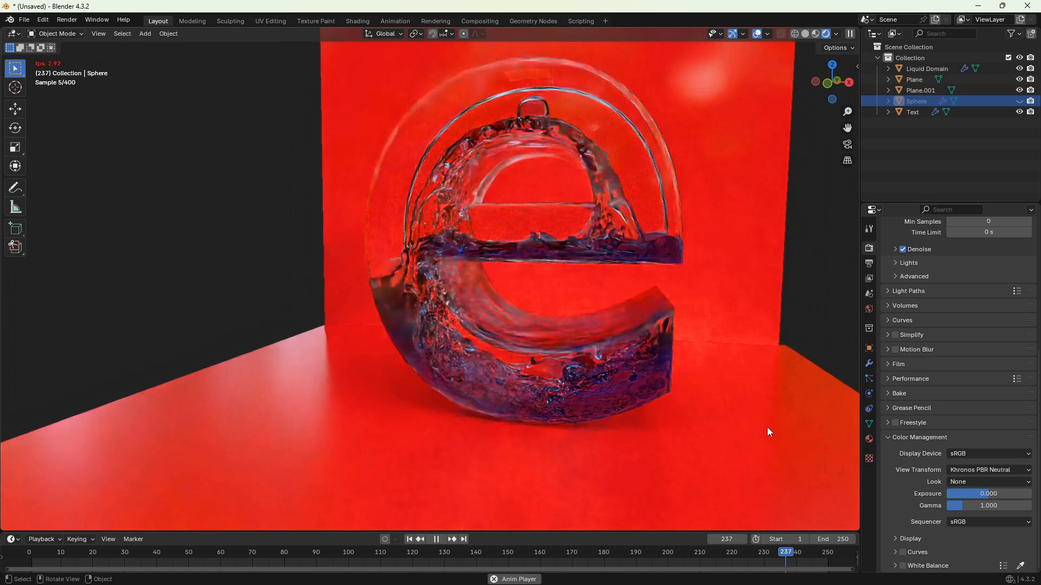
pyautogui.press('Escape')
# Extend the scene's end frame and the Liquid Domain's cache end frame to 708.
pyautogui.moveTo(829, 540); pyautogui.dragTo(797, 539)
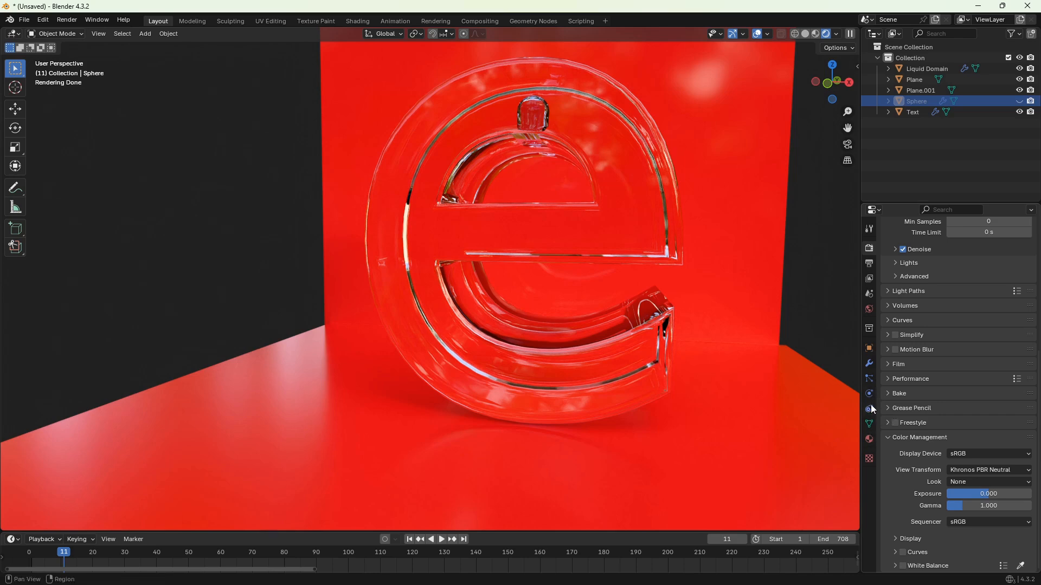
pyautogui.click(922, 69)
pyautogui.click(869, 394)
pyautogui.scroll(-8, 970, 412)
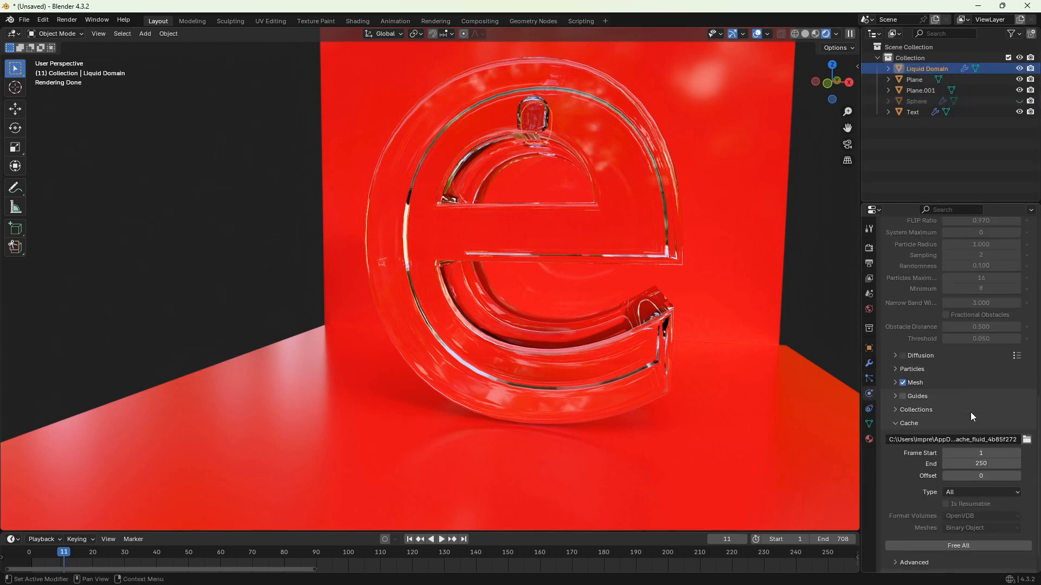
pyautogui.moveTo(1003, 441); pyautogui.dragTo(984, 443)
pyautogui.click(983, 443)
pyautogui.write('708')
pyautogui.press('Return')
# Play the animation to check the liquid with the extended frame range.
pyautogui.press('space')
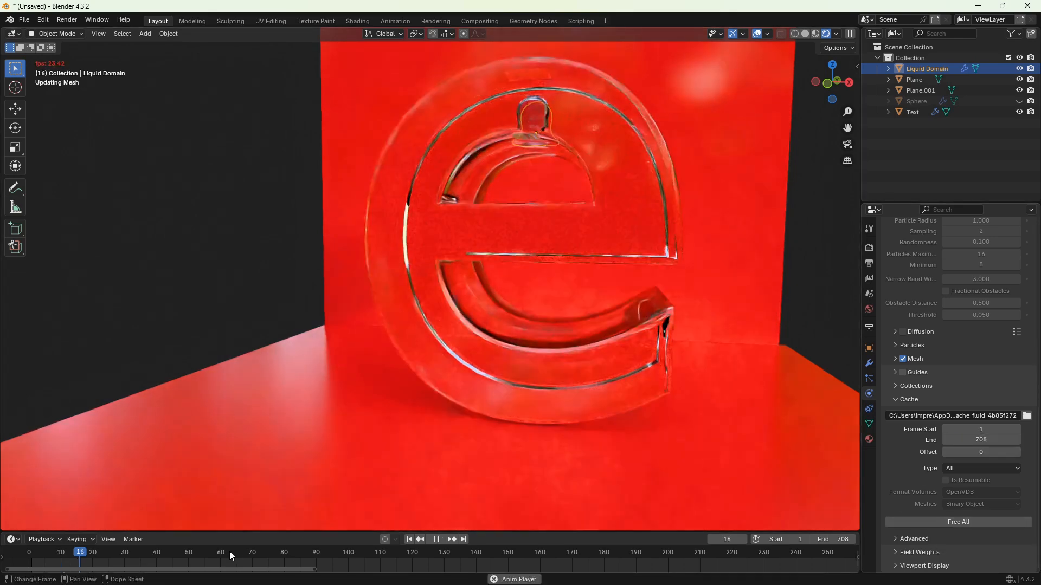